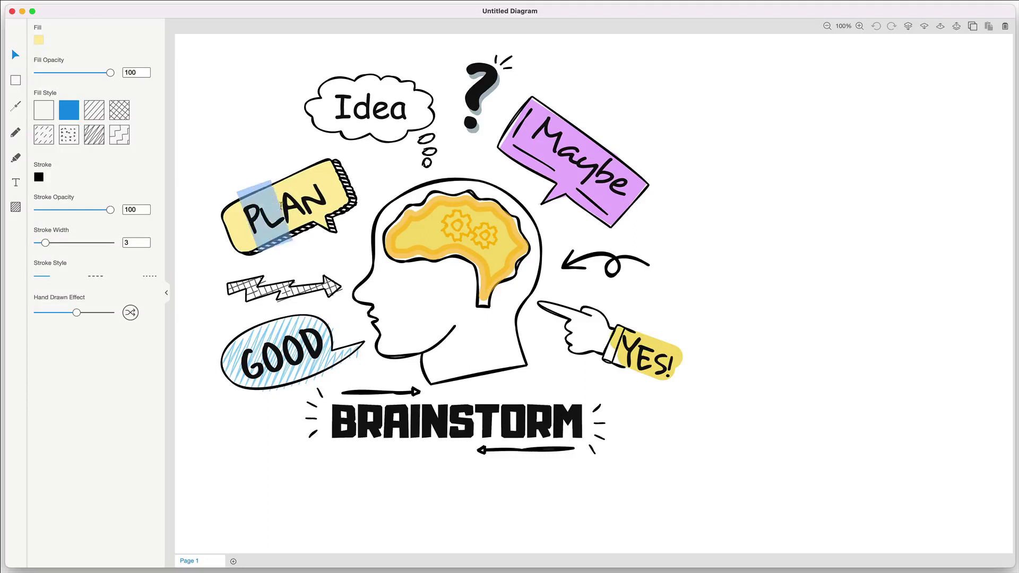
- Replace the yellow speech bubble's text with HEY and the word Maybe in the purple bubble with WOW!
type("HEY")
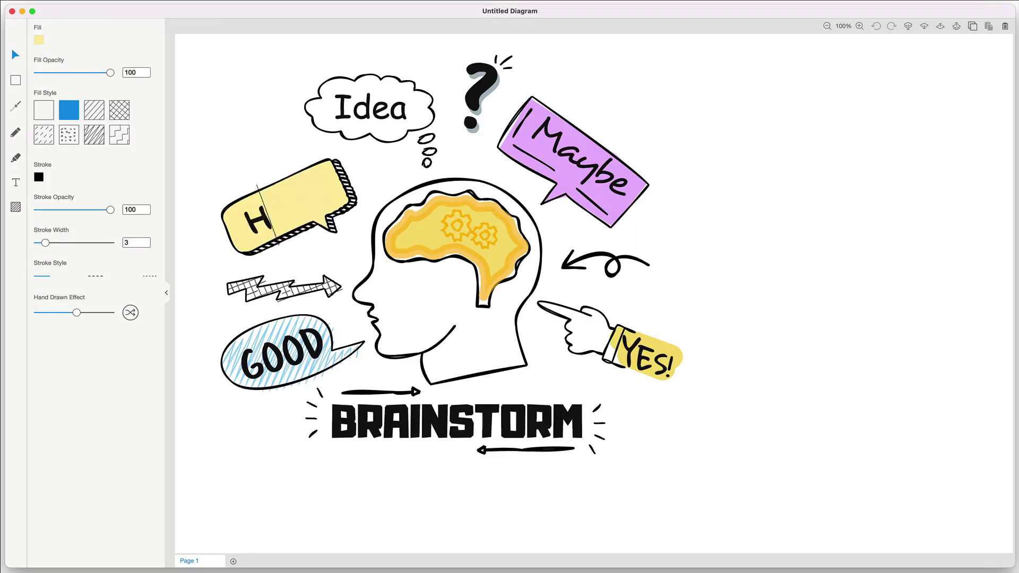
left_click(556, 148)
double_click(557, 146)
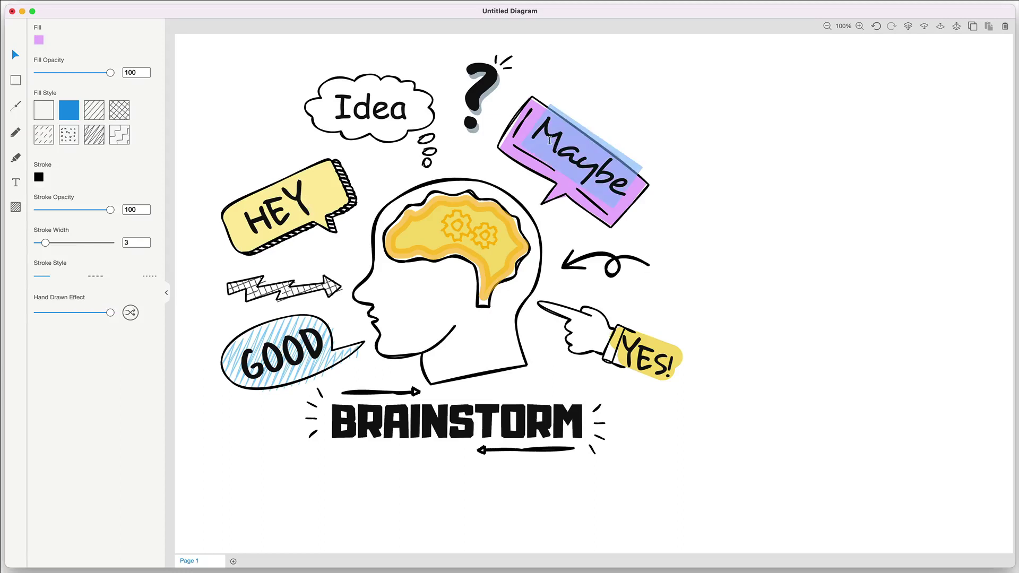
type("WOW!")
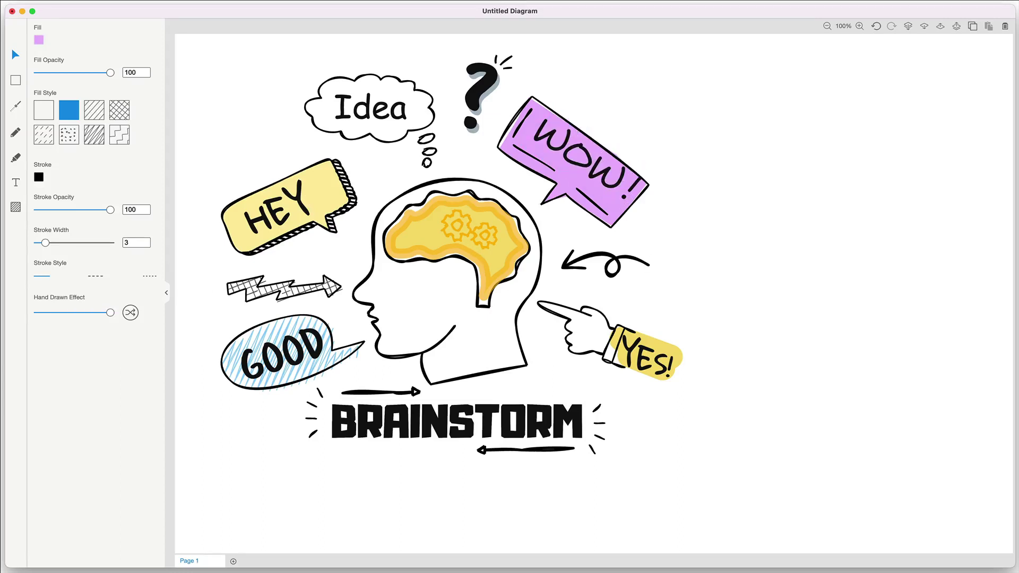
key("Escape")
key("r")
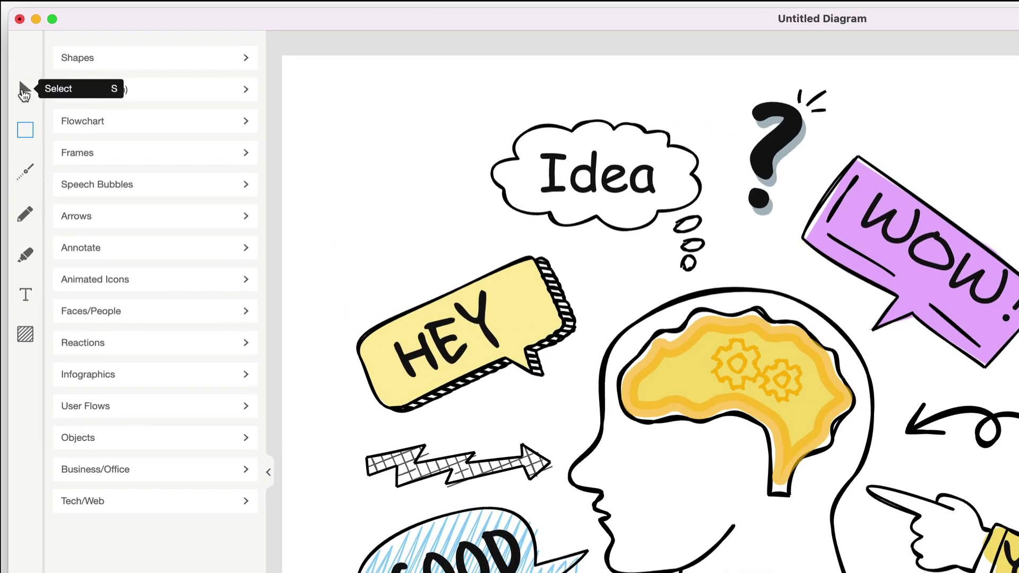
left_click(24, 90)
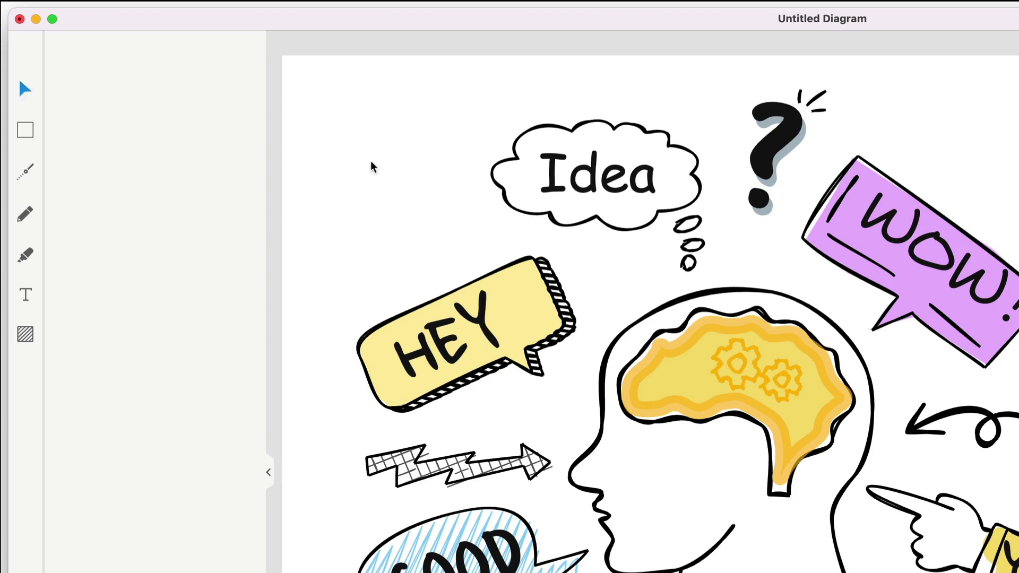
left_click(668, 375)
left_click(898, 263)
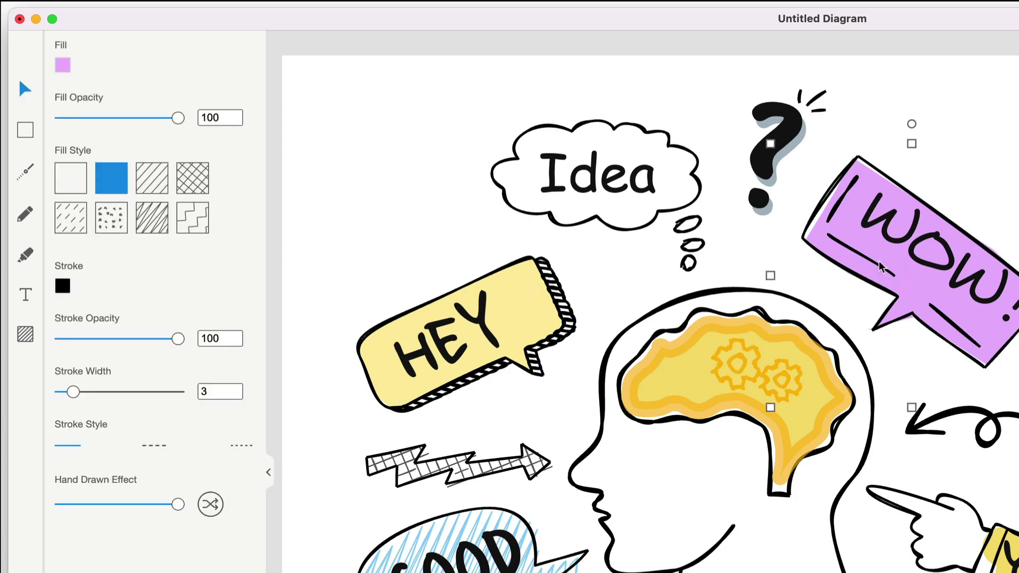
left_click(614, 190)
left_click(405, 169)
left_click(25, 130)
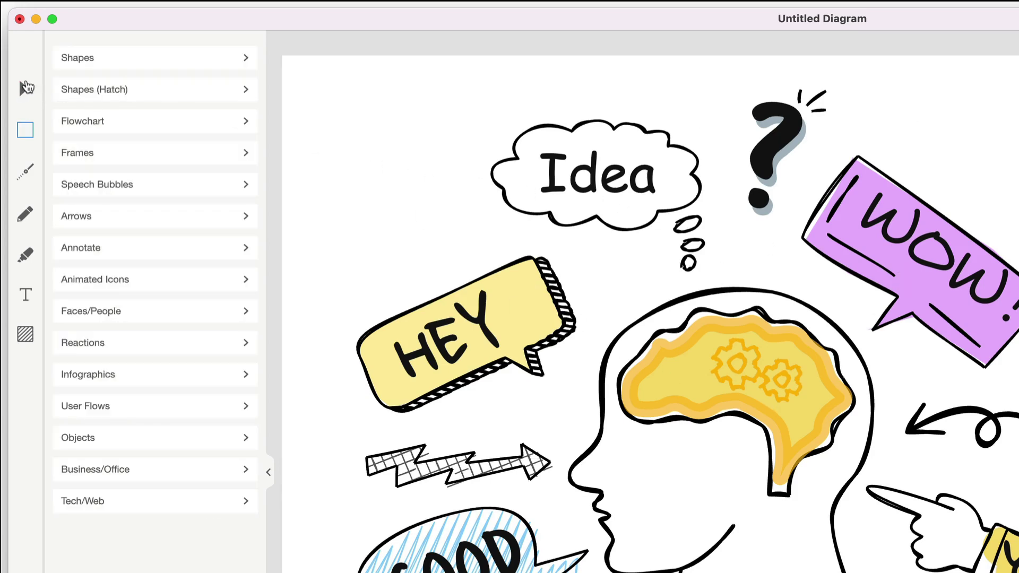
left_click(24, 88)
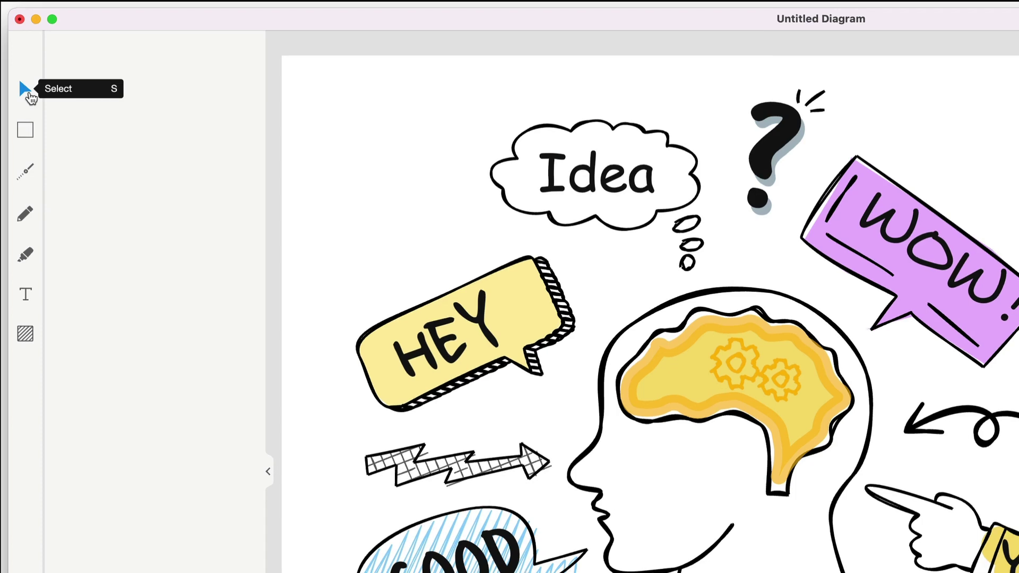
- Add a square from the basic shapes beside the Idea cloud, enlarge it and move it clear of the cloud
left_click(26, 131)
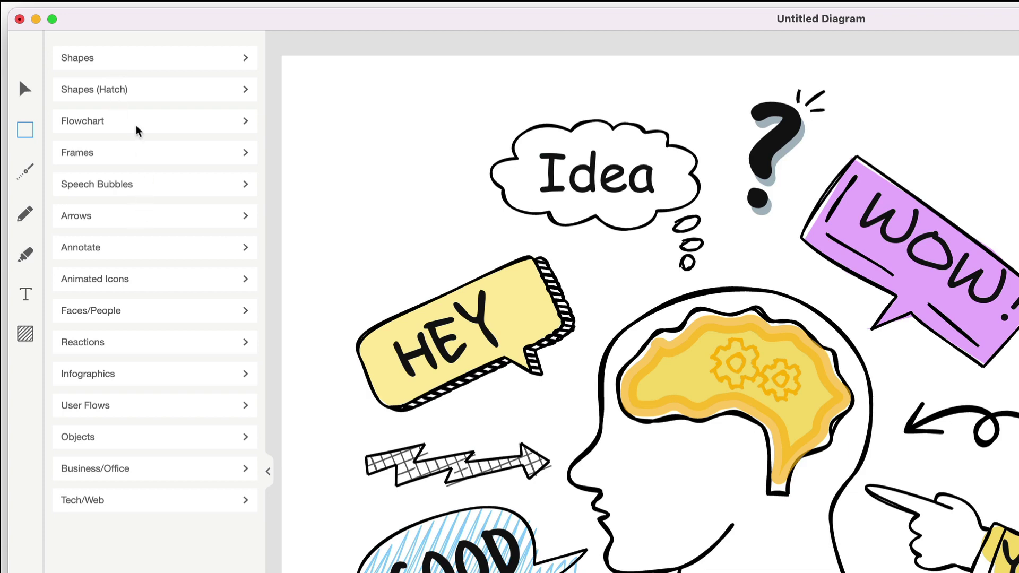
left_click(119, 64)
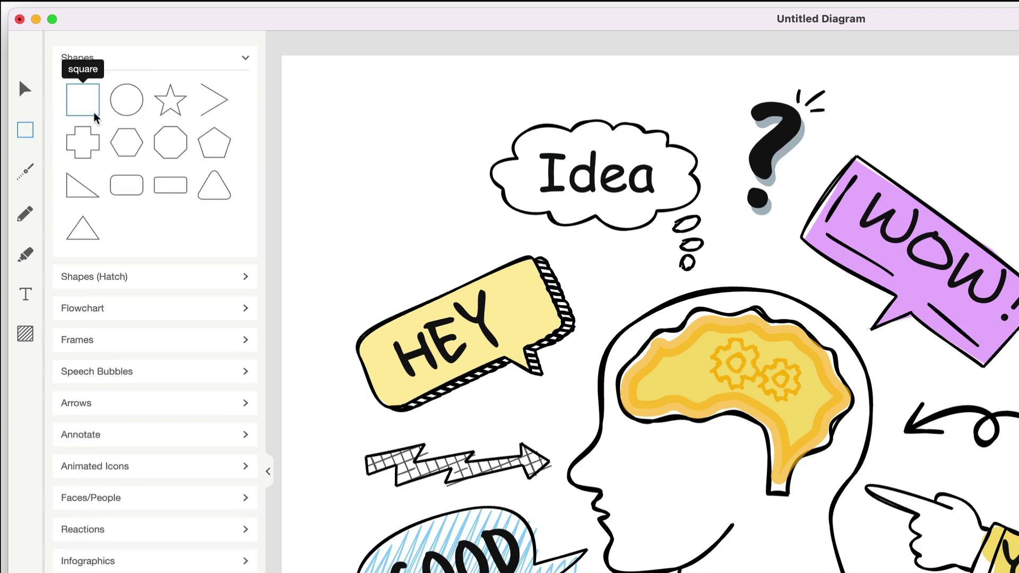
left_click_drag(82, 108, 402, 153)
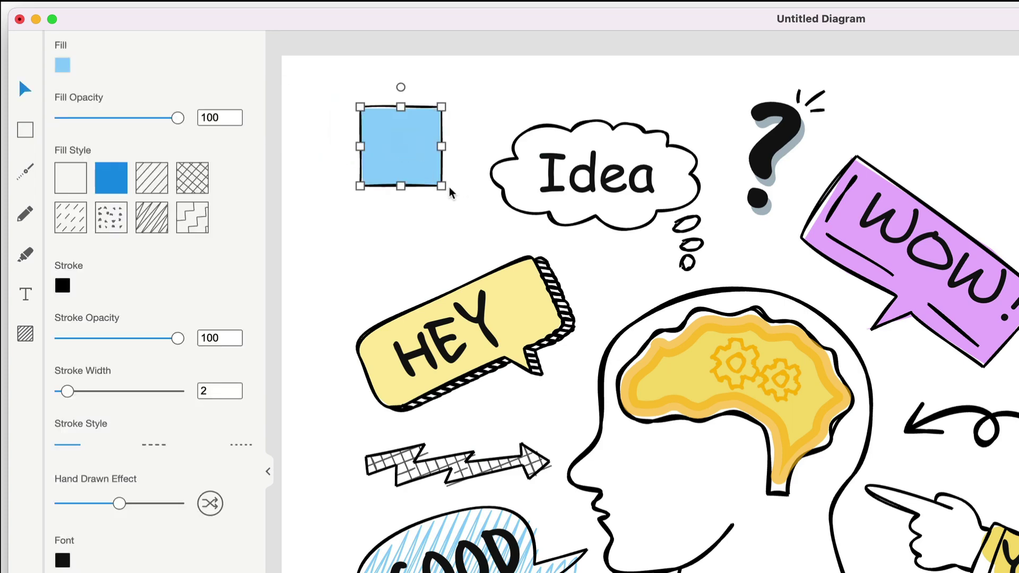
left_click_drag(441, 185, 501, 237)
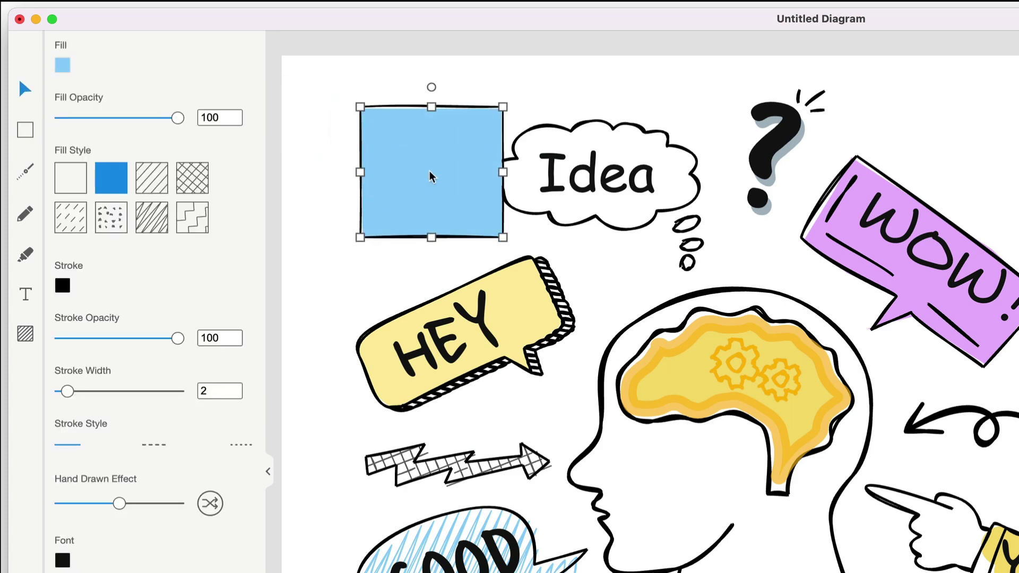
left_click_drag(429, 171, 402, 182)
- Label the new blue square HEY!
double_click(403, 182)
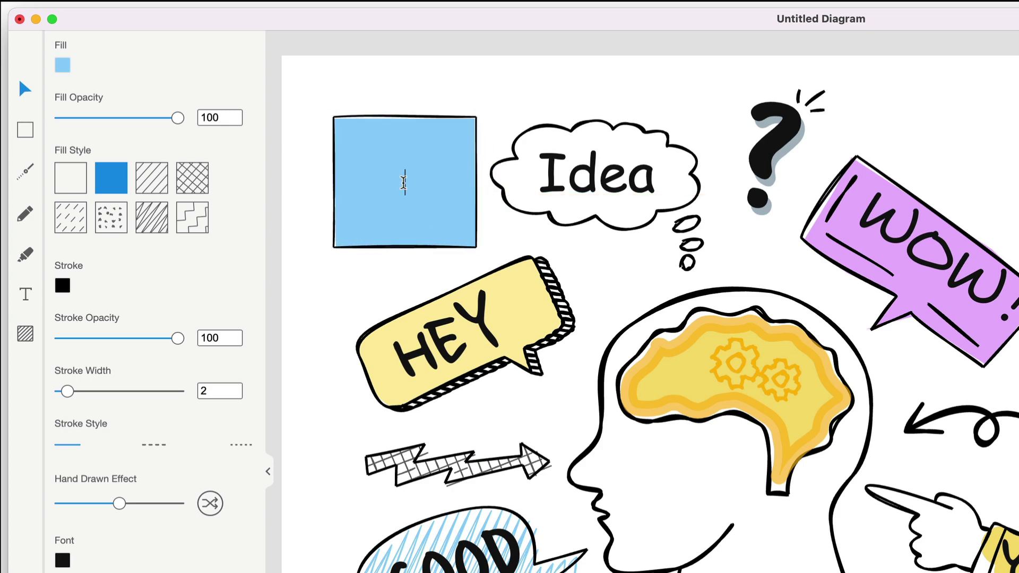
type("HEY!")
key("Escape")
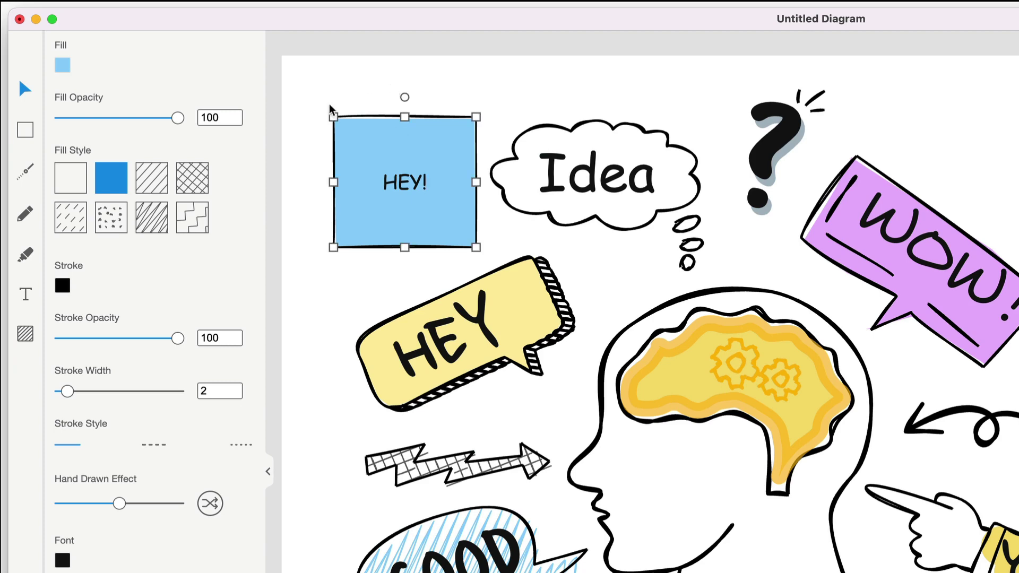
- Draw a second, larger square covering the Idea cloud
left_click(25, 129)
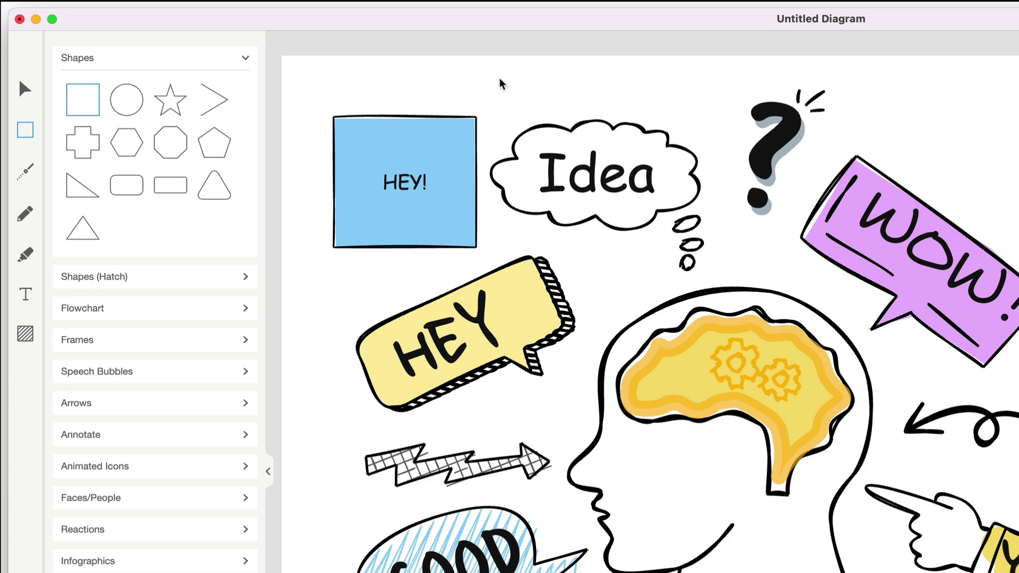
mouse_move(498, 77)
left_mouse_down()
mouse_move(732, 268)
mouse_move(758, 308)
left_mouse_up()
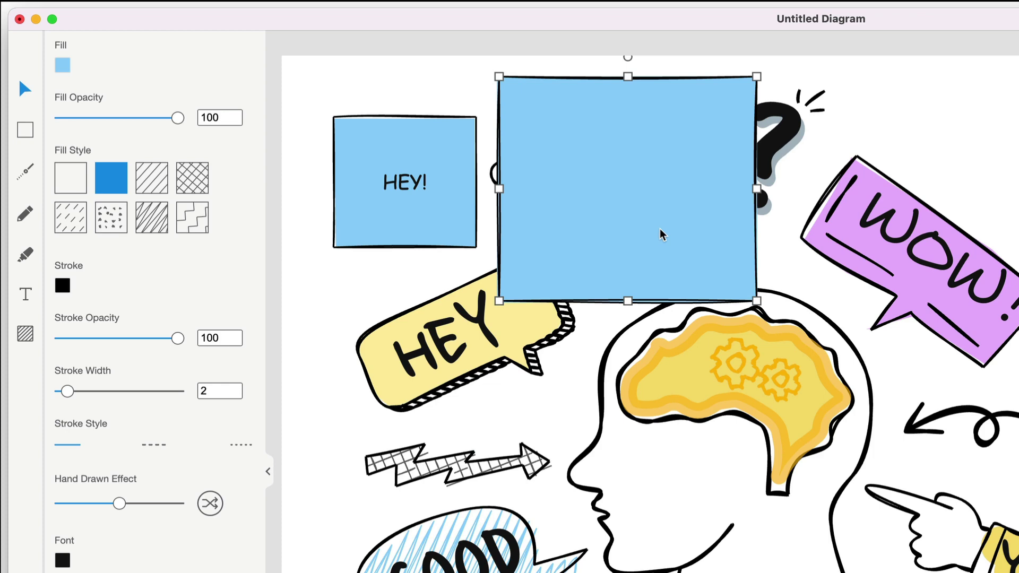
left_click(268, 471)
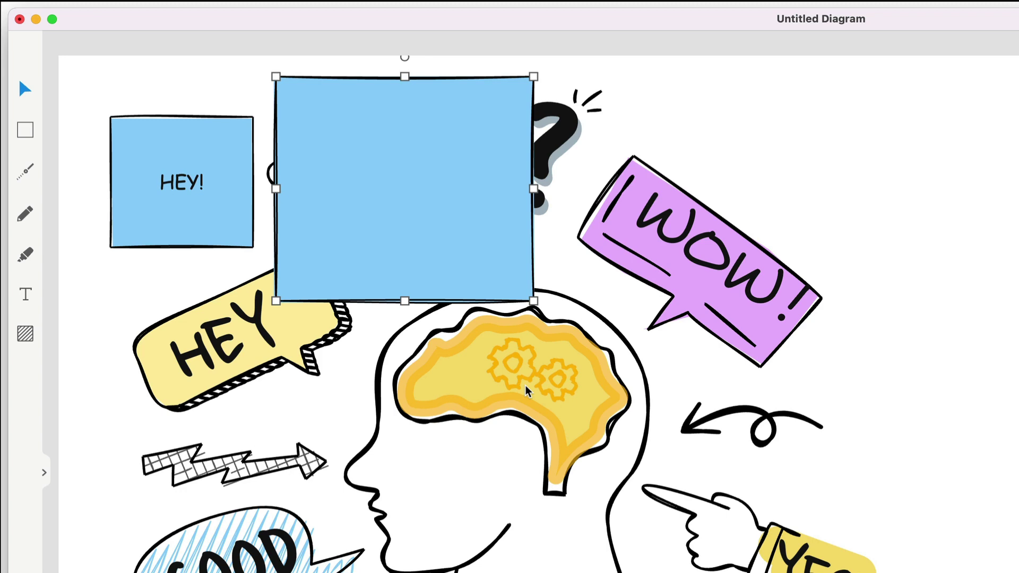
left_click(46, 473)
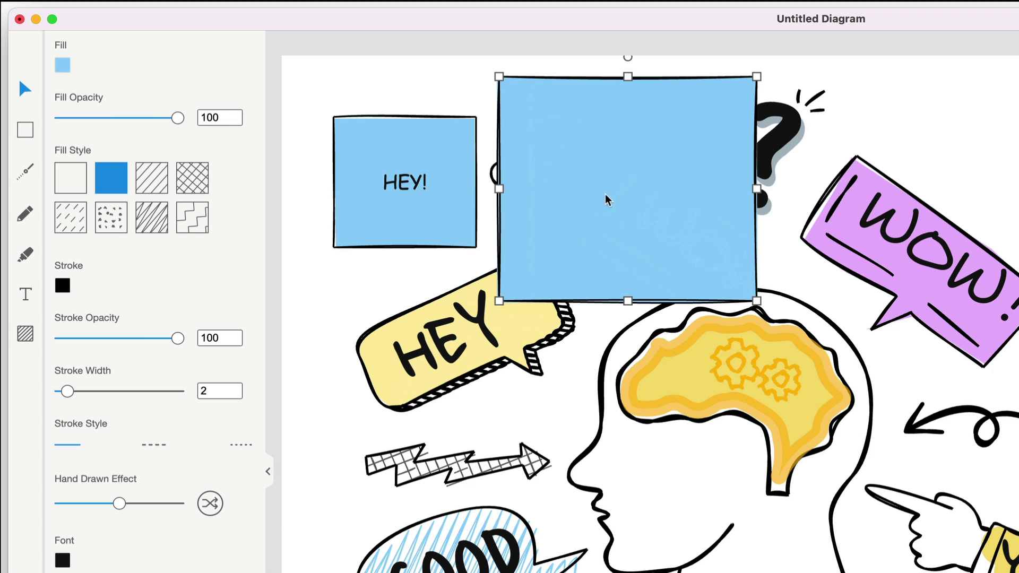
- Try several hatched and patterned fill styles on the large square
left_click(152, 182)
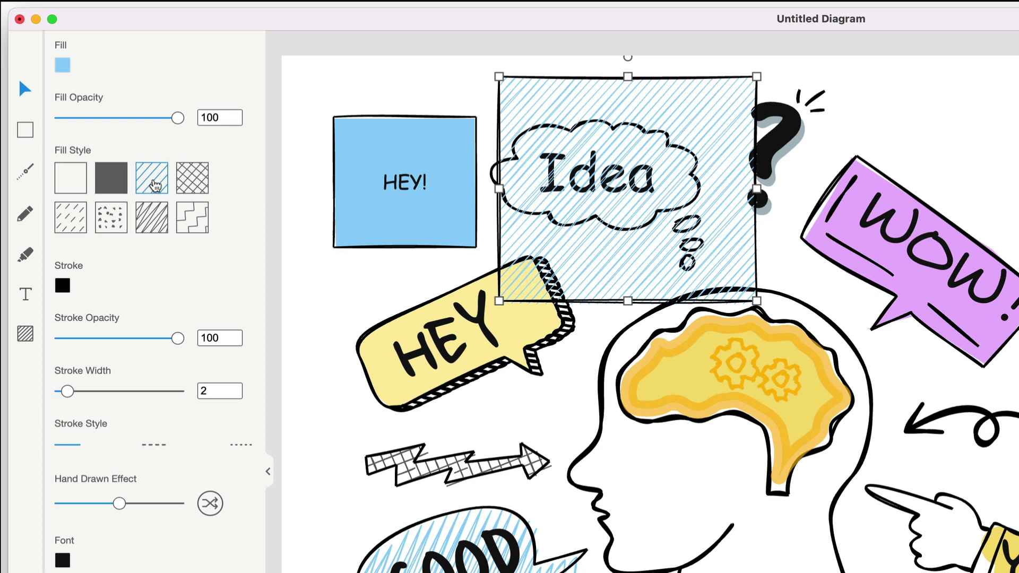
left_click(194, 183)
left_click(193, 219)
left_click(158, 223)
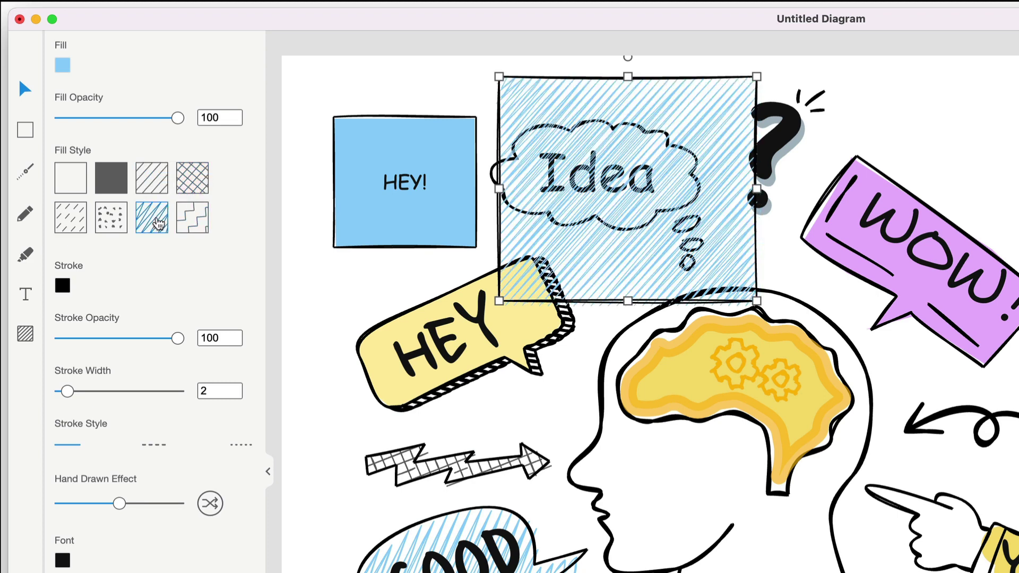
- Fill the large square with bright green from the standard colors, using the solid fill style
left_click(62, 64)
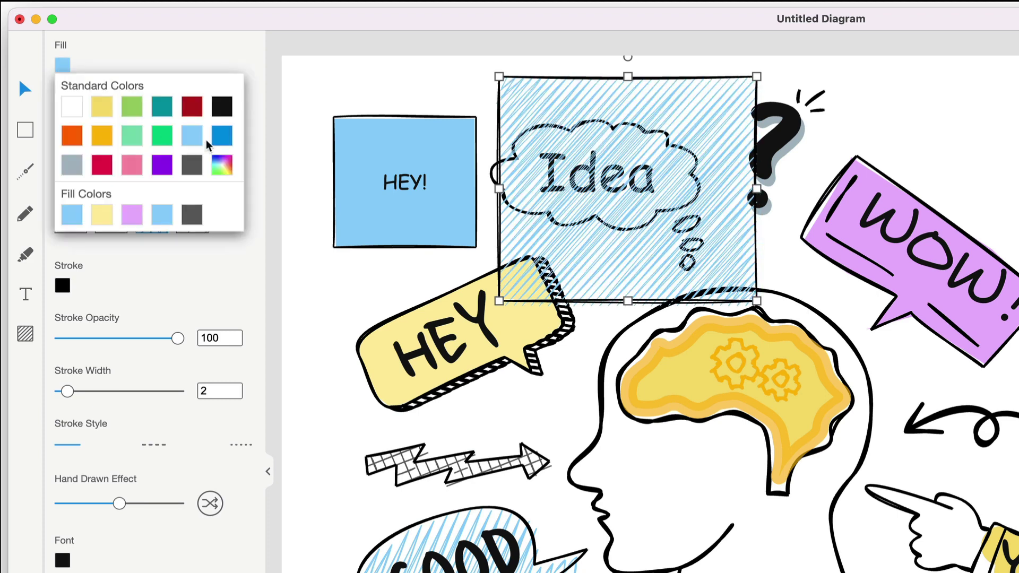
left_click(162, 136)
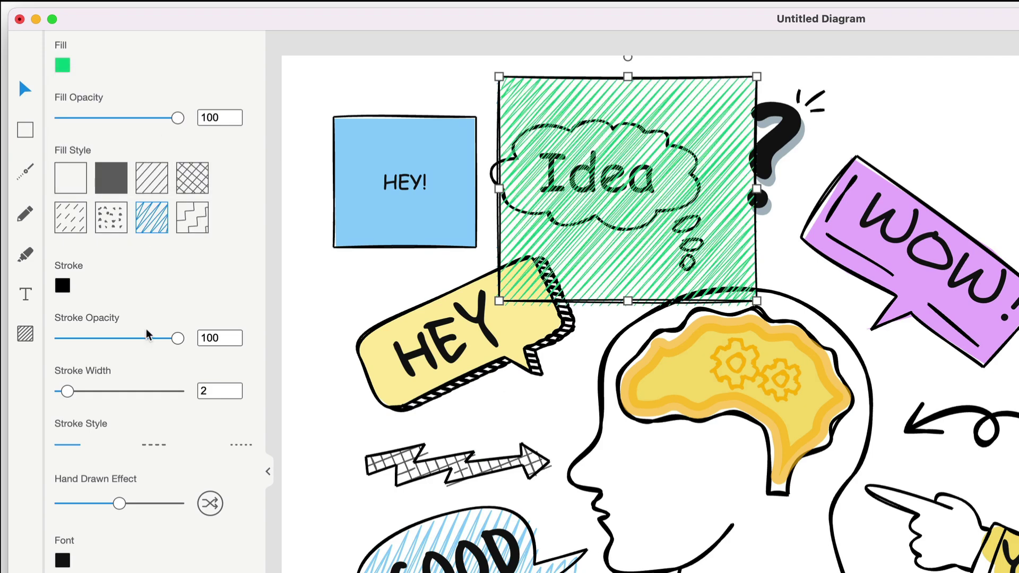
left_click(107, 182)
- Lower the green square's stroke opacity to 13 and its fill opacity to 64
left_click_drag(178, 338, 76, 338)
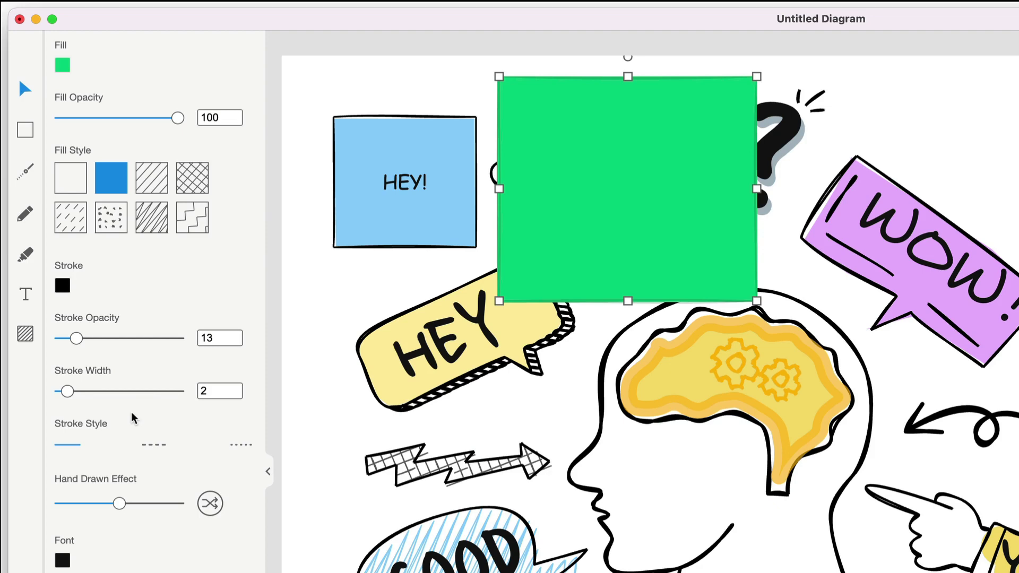
left_click_drag(178, 117, 136, 118)
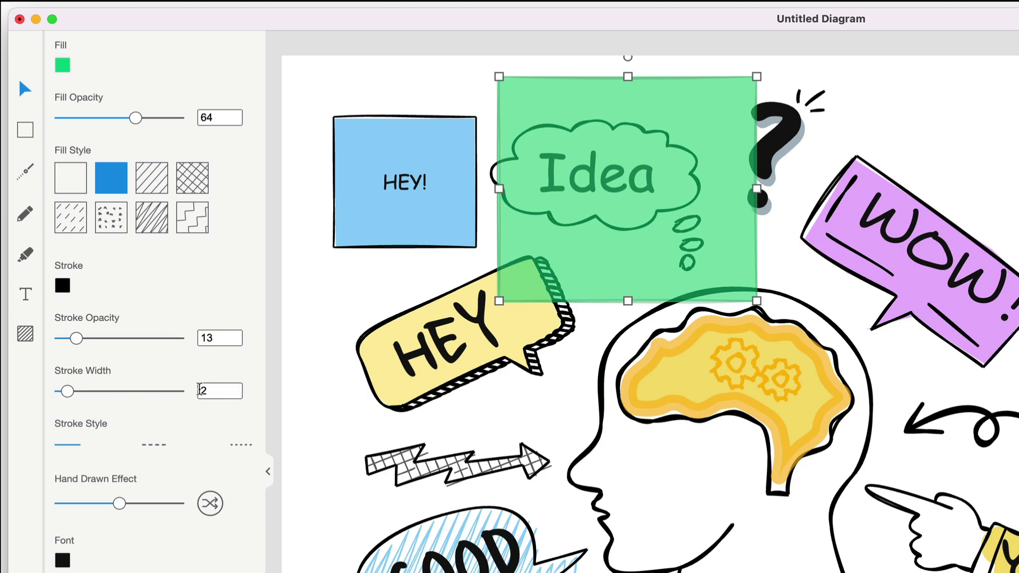
- Set the green square's stroke width to 6 and its stroke opacity to 84
left_click(233, 388)
left_click(233, 389)
left_click(233, 388)
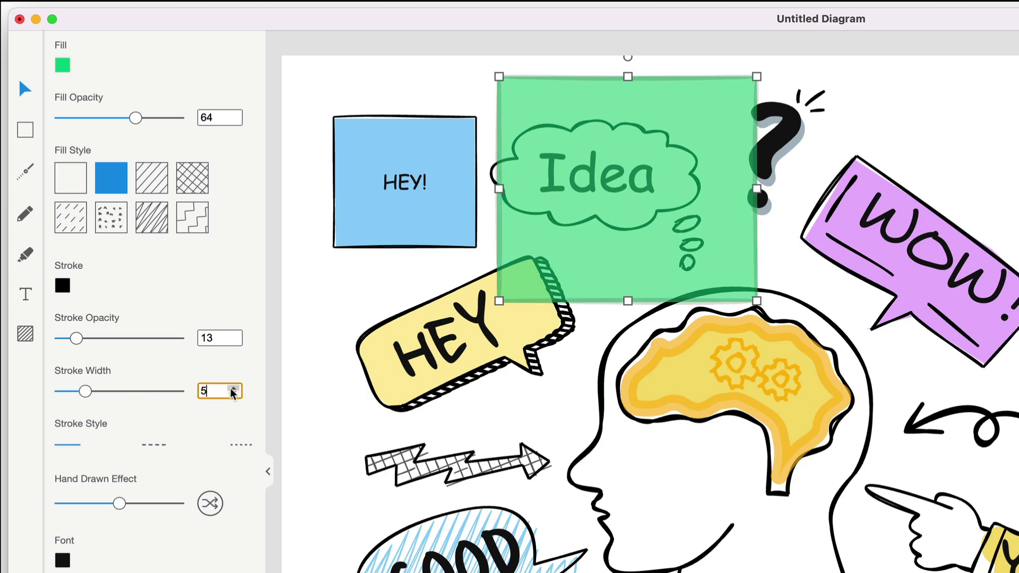
mouse_move(93, 393)
left_mouse_down()
mouse_move(152, 393)
mouse_move(92, 394)
left_mouse_up()
left_click_drag(79, 340, 160, 341)
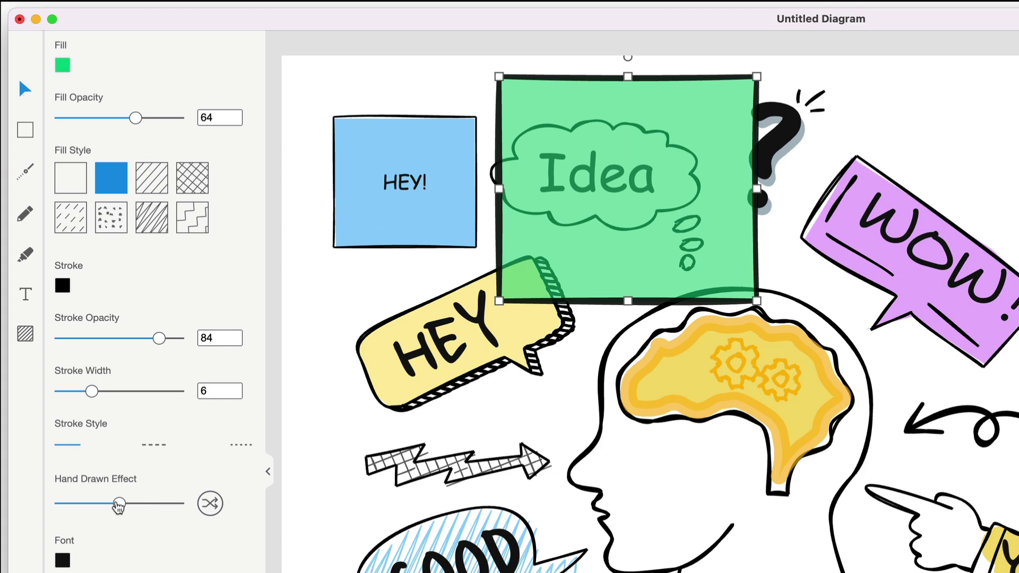
- Reduce the green square's hand-drawn effect to its minimum and set the fill opacity to 100
mouse_move(118, 507)
left_mouse_down()
mouse_move(182, 509)
mouse_move(54, 508)
left_mouse_up()
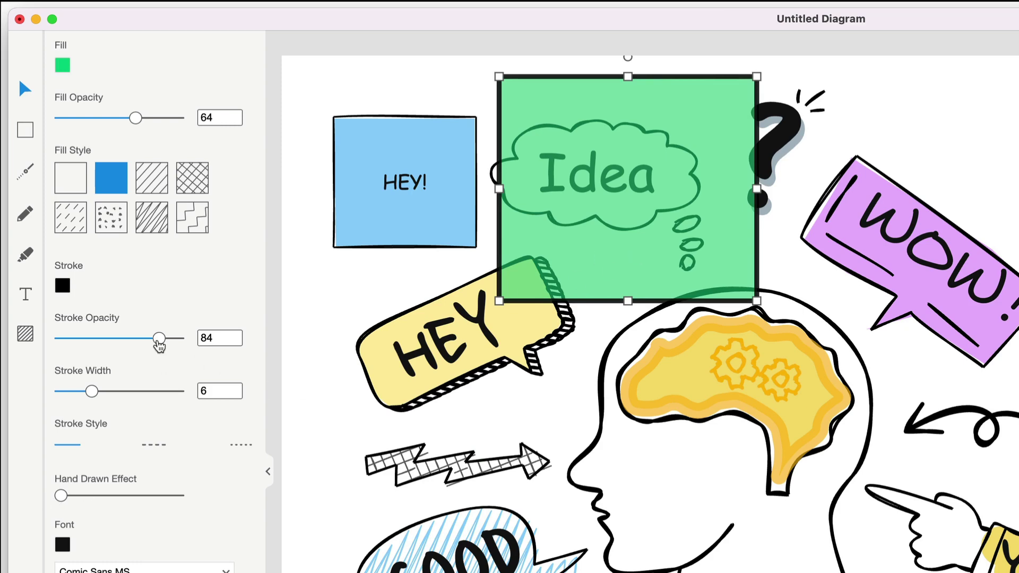
left_click_drag(136, 118, 201, 124)
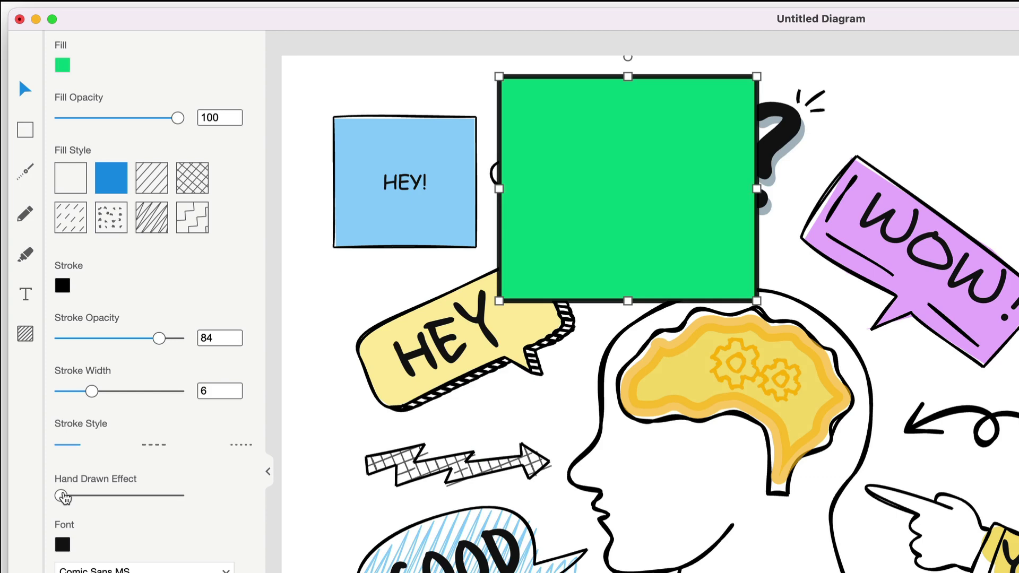
- Raise the green square's hand-drawn effect to the maximum and shuffle its sketched outline several times
left_click_drag(62, 497, 178, 503)
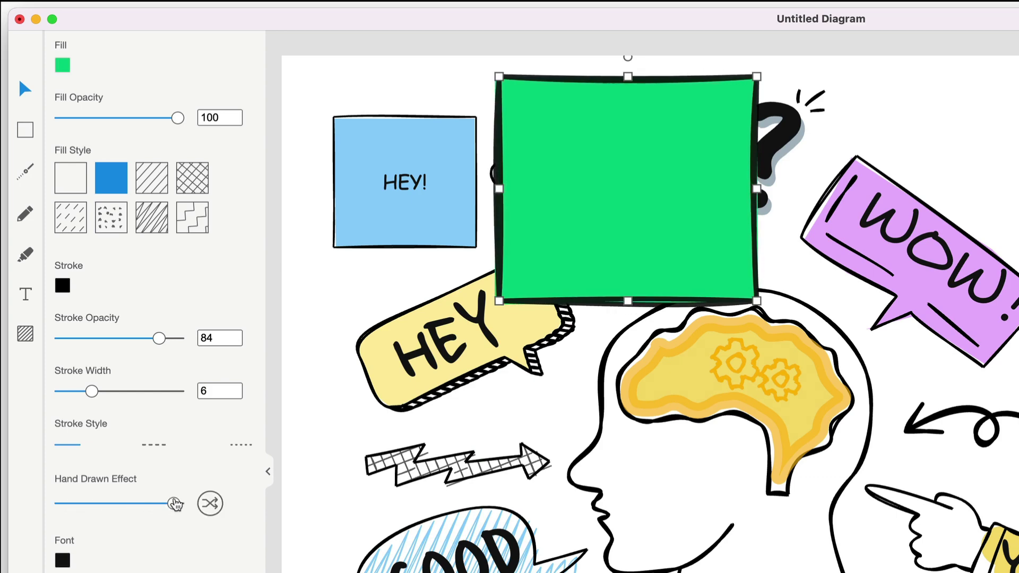
left_click(211, 505)
left_click(211, 505)
left_click(211, 505)
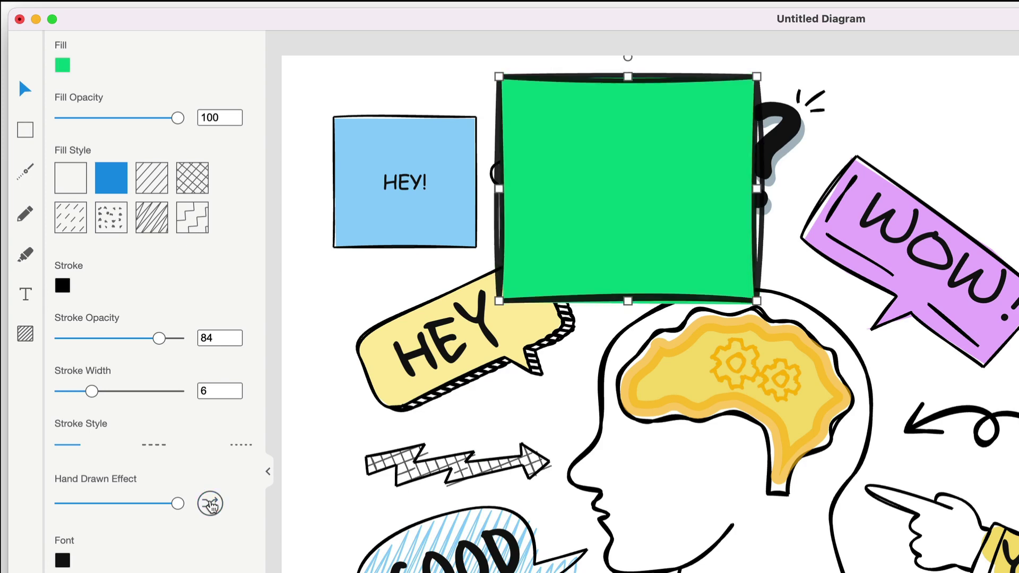
left_click(212, 505)
left_click(211, 505)
left_click(211, 505)
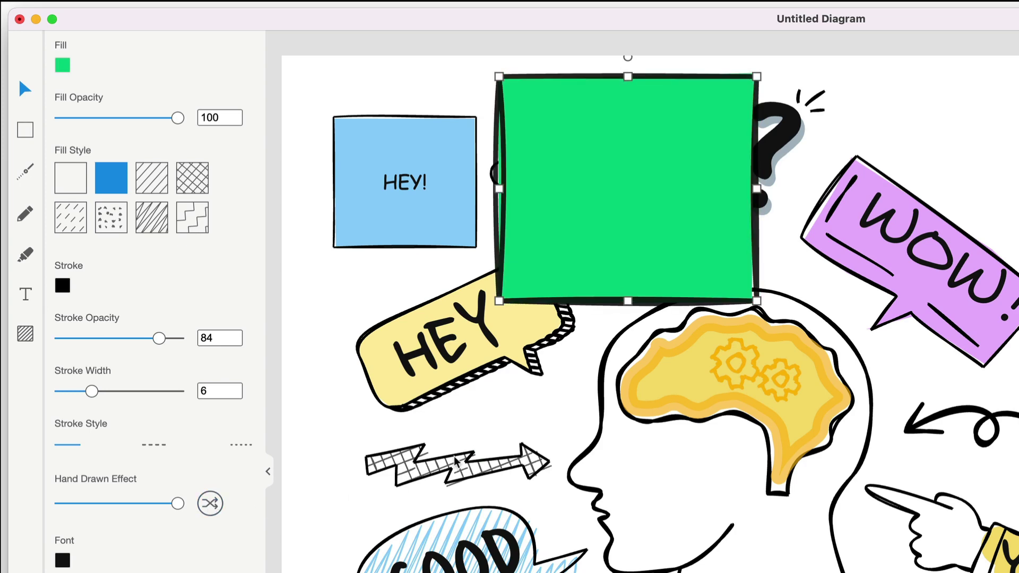
- Duplicate the green square over the purple speech bubble and shuffle the copy's hand-drawn outline several times
left_click_drag(581, 256, 772, 229)
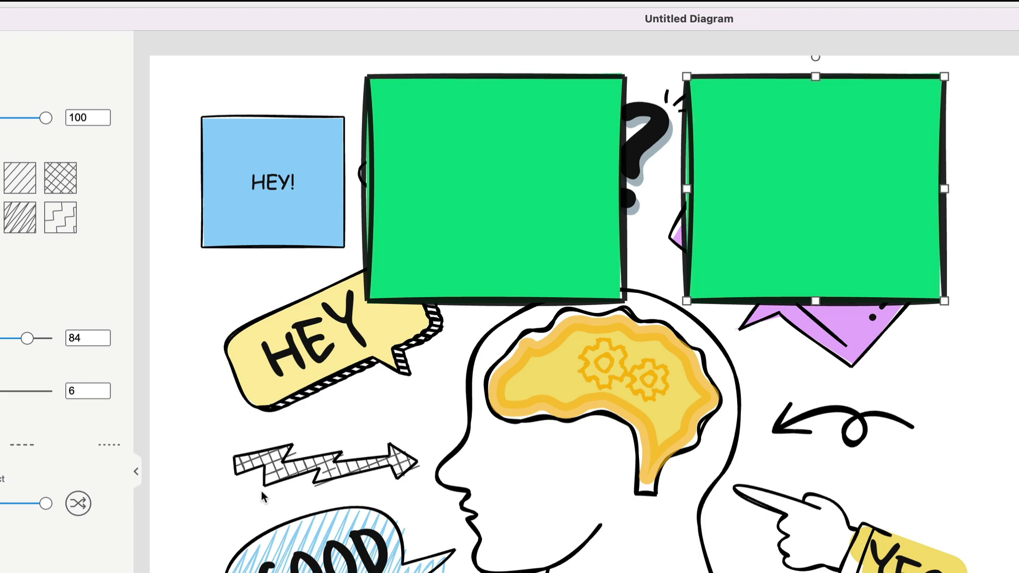
left_click(79, 503)
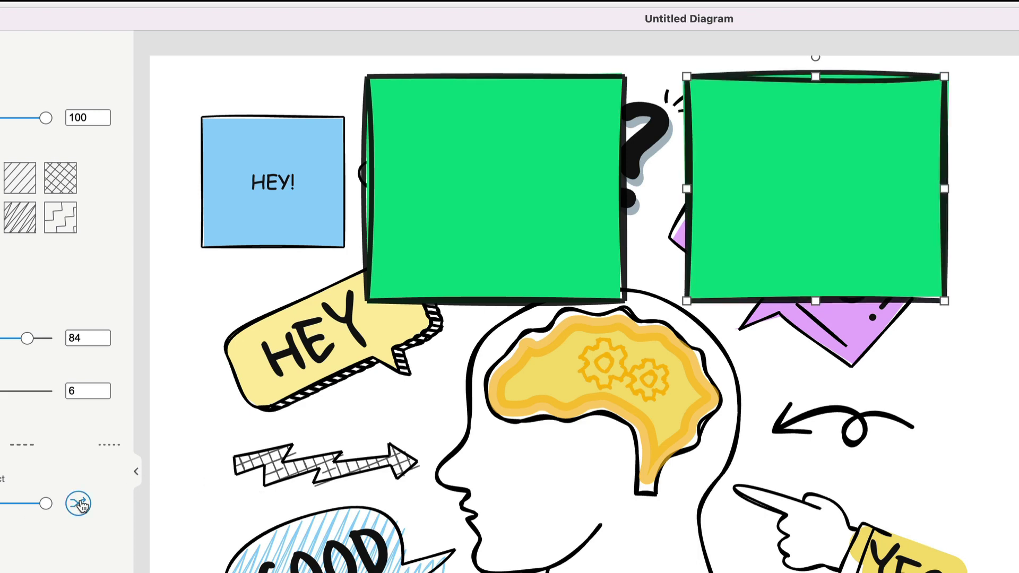
left_click(78, 504)
left_click(78, 504)
left_click(78, 504)
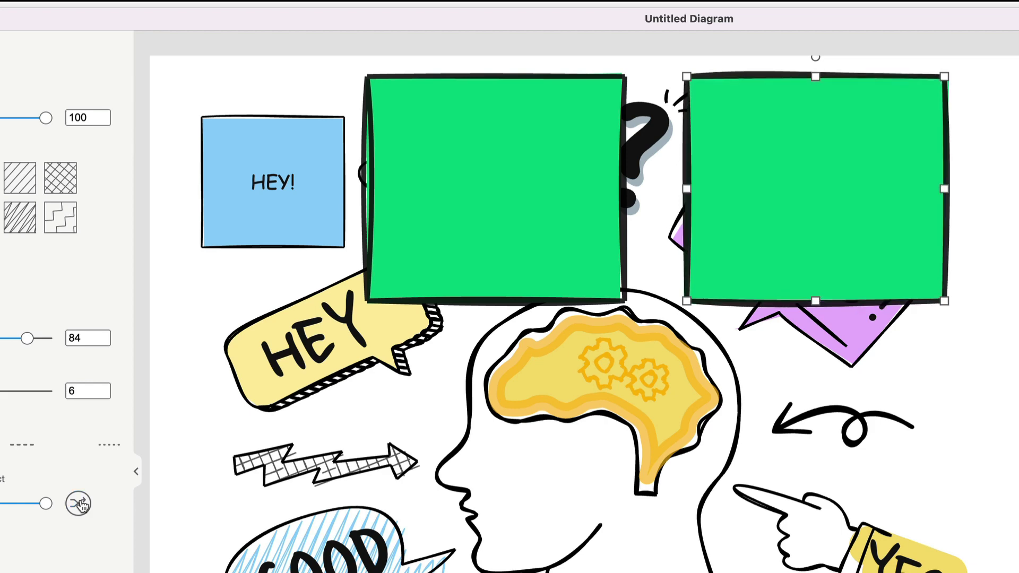
- Select the two green squares in turn to compare their hand-drawn outlines
left_click(503, 190)
left_click(801, 190)
left_click(511, 198)
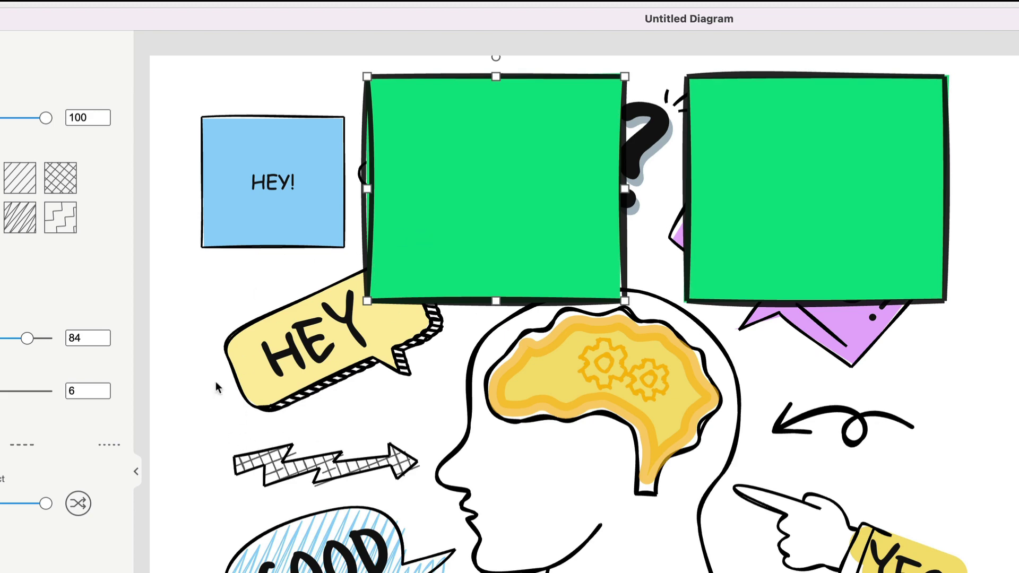
- Add the text HELLO to the green square beside the blue HEY! square and set its font to Baby Boston
double_click(460, 183)
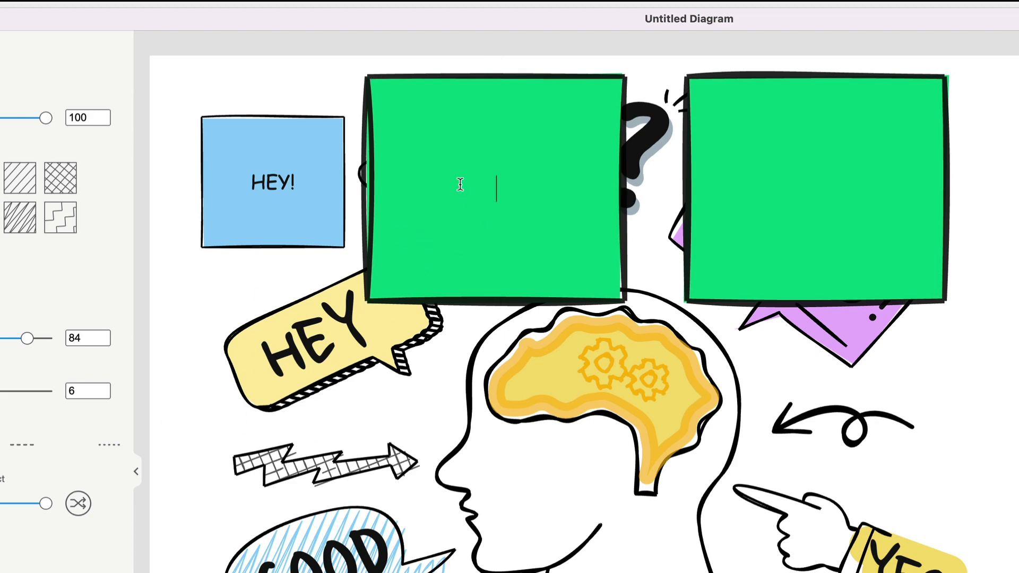
type("HELLO")
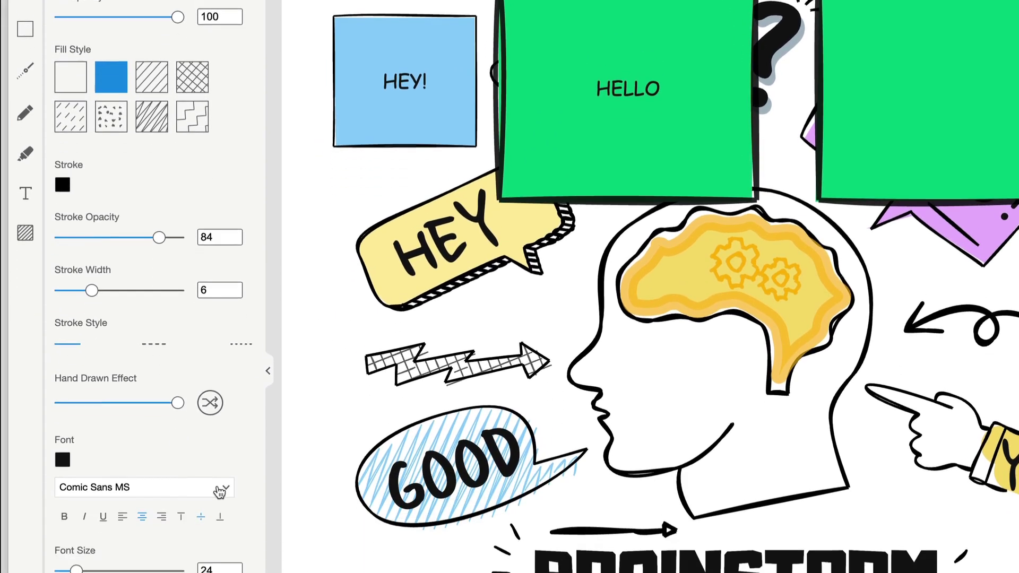
left_click(220, 492)
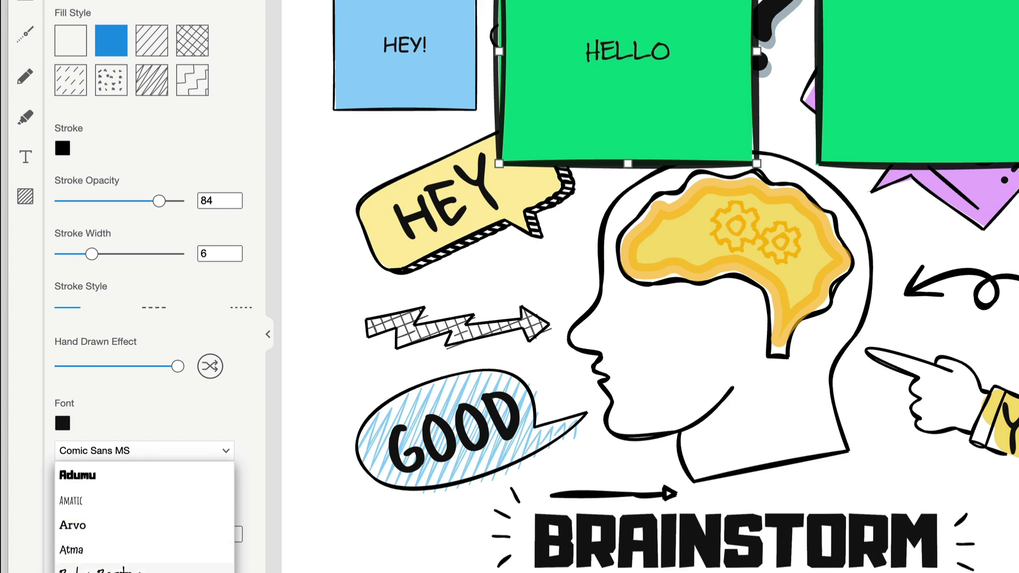
left_click(132, 569)
- Make the HELLO text bold at size 54 with 48 font opacity, and give its square the green zigzag hatch fill style
left_click_drag(78, 536, 102, 538)
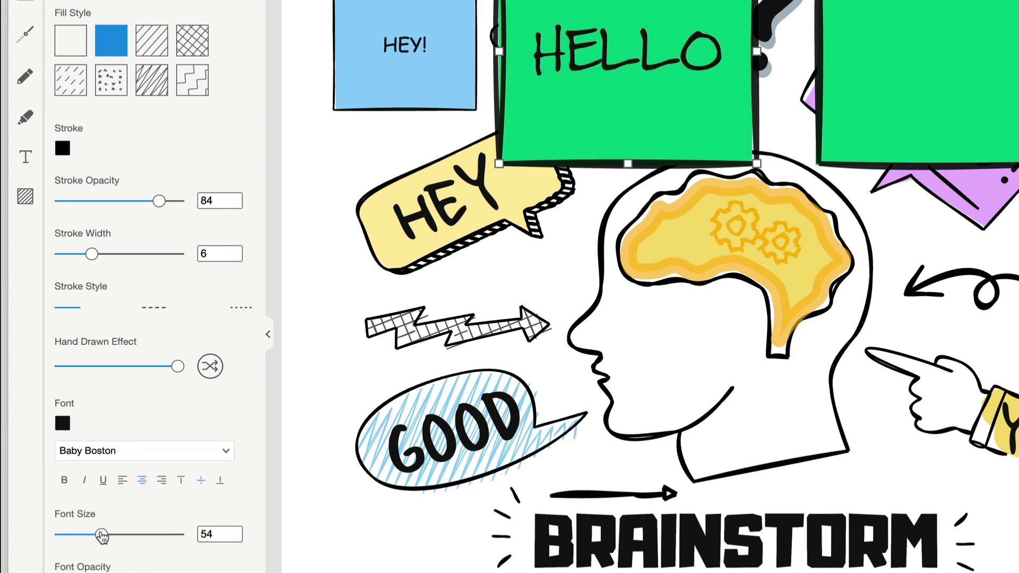
left_click(64, 482)
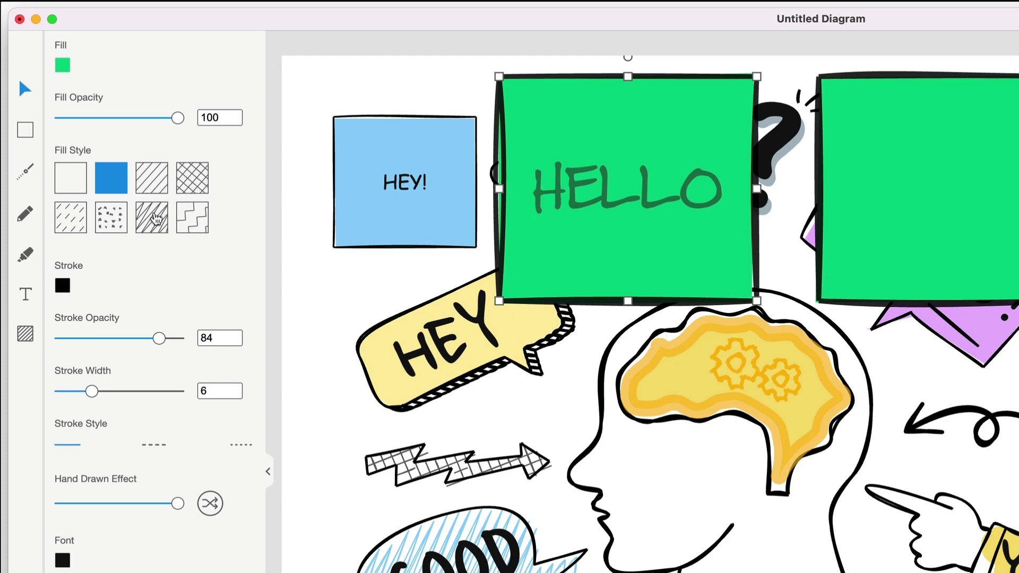
left_click(154, 217)
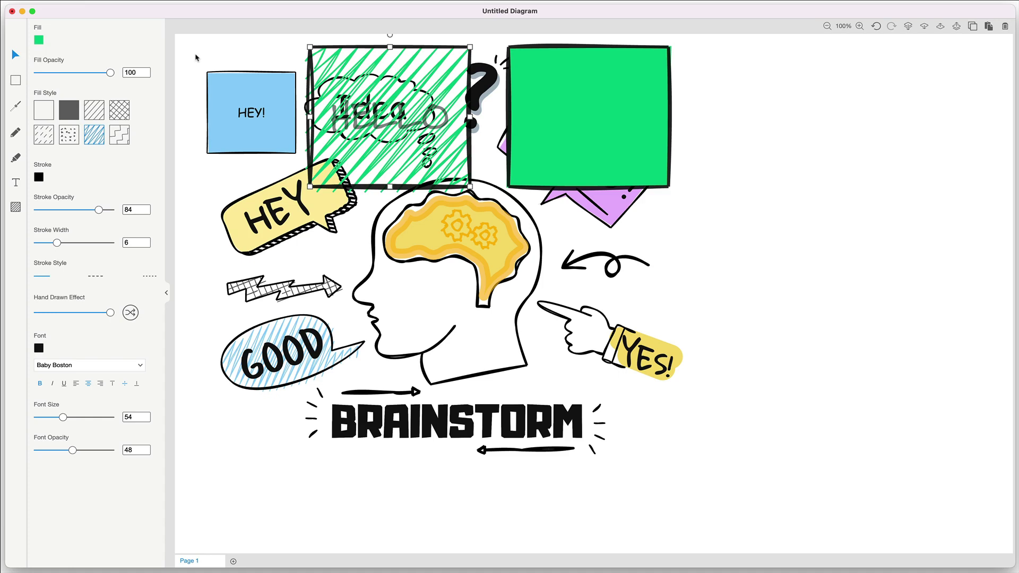
- Select every object in the brainstorm diagram and delete them to clear the page
key("r")
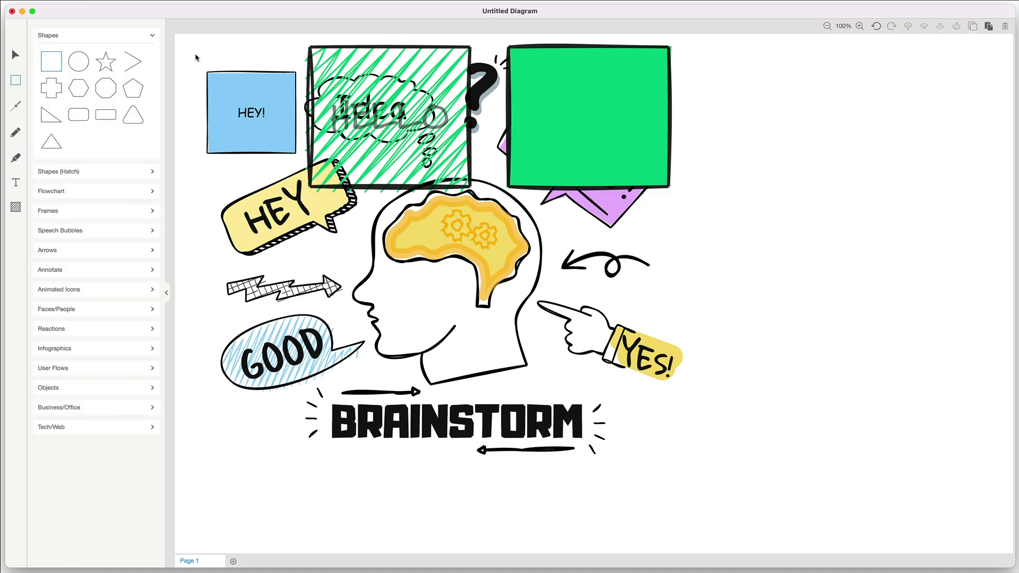
left_click(14, 55)
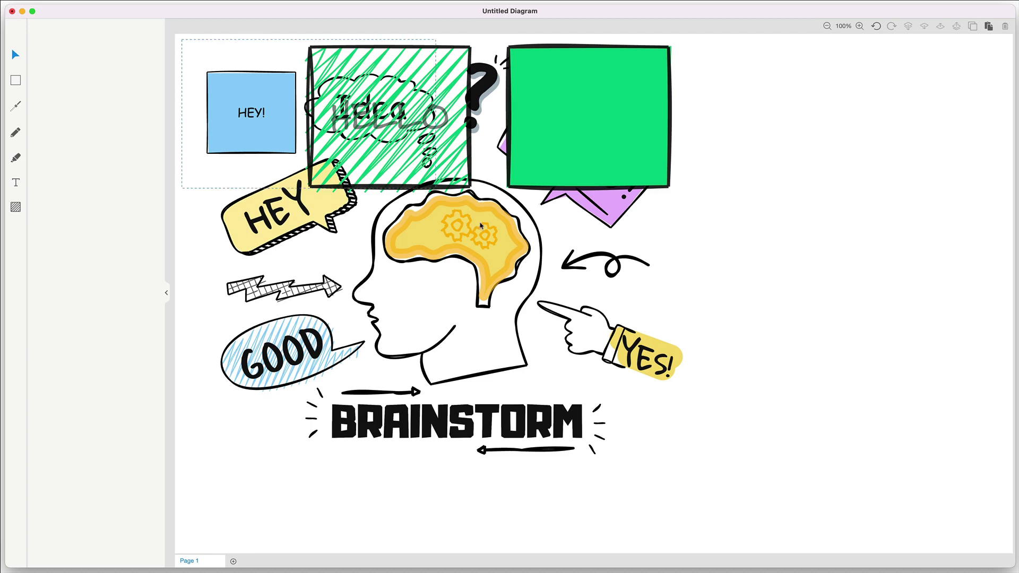
left_click_drag(480, 226, 757, 510)
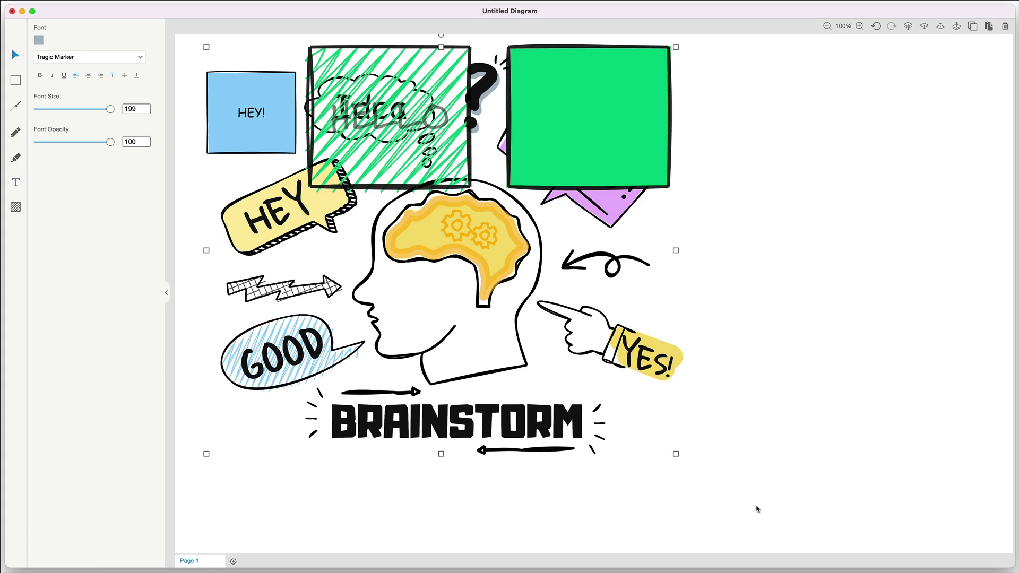
key("Delete")
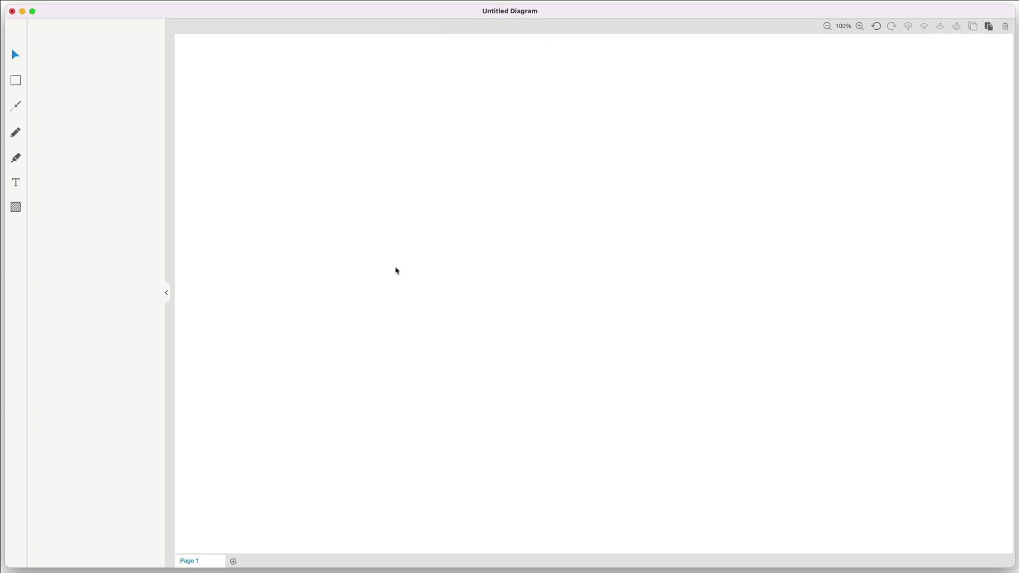
- Draw two squares of similar size side by side near the top of the empty page
left_click(13, 82)
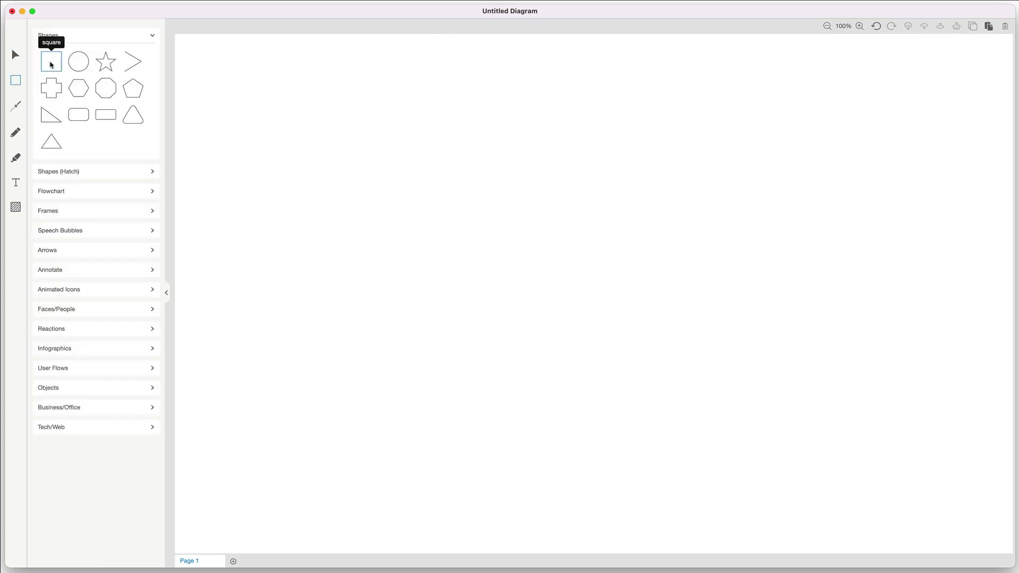
left_click(51, 62)
mouse_move(196, 67)
left_mouse_down()
mouse_move(234, 162)
mouse_move(327, 181)
left_mouse_up()
key("e")
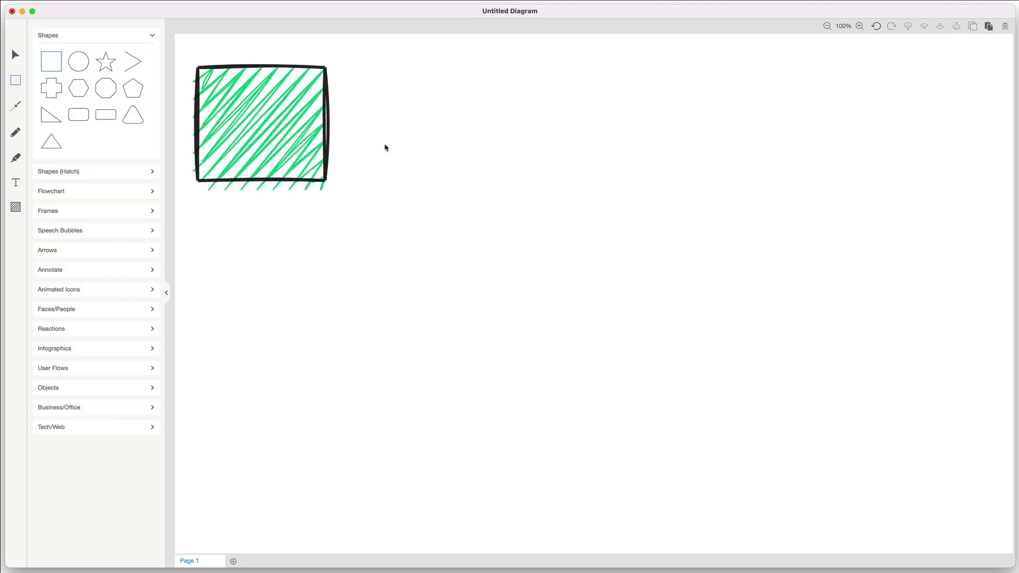
mouse_move(397, 68)
left_mouse_down()
mouse_move(489, 186)
mouse_move(533, 183)
left_mouse_up()
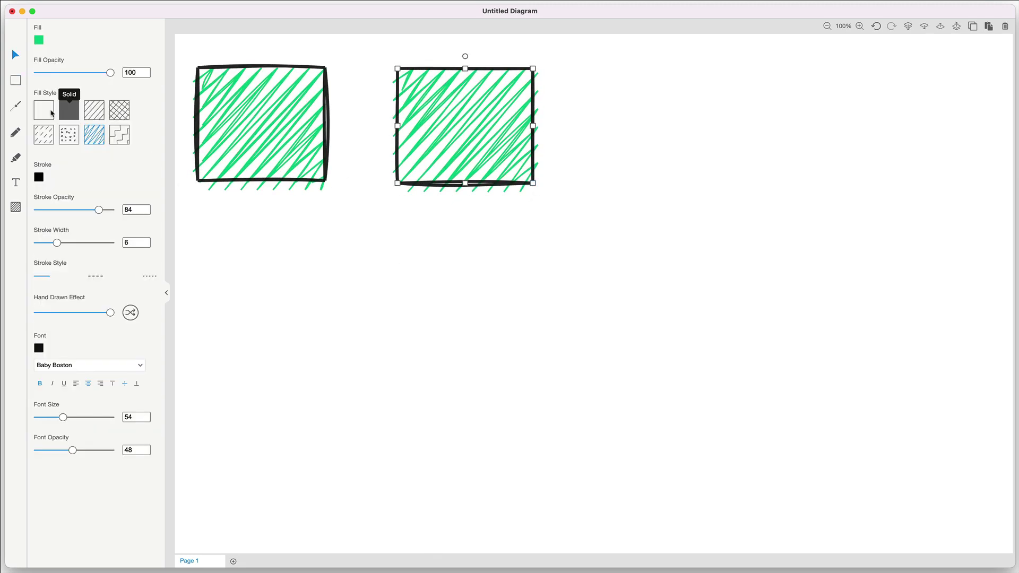
- Connect the first square's inner edge to the second square with a curved line and set the line's stroke width to 5
left_click(15, 108)
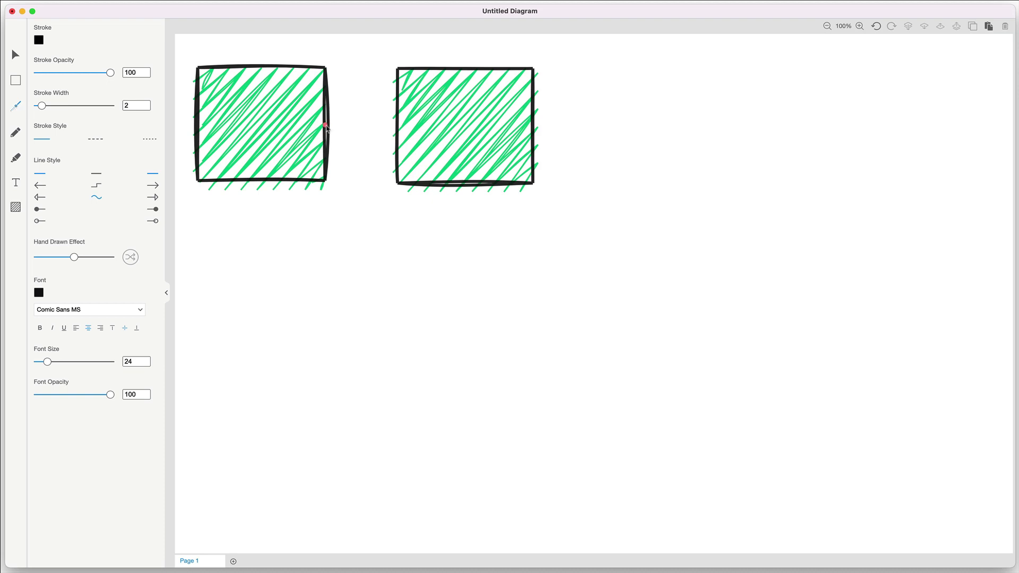
mouse_move(325, 121)
left_mouse_down()
mouse_move(503, 133)
mouse_move(428, 126)
mouse_move(496, 105)
mouse_move(500, 159)
mouse_move(504, 139)
mouse_move(439, 126)
left_mouse_up()
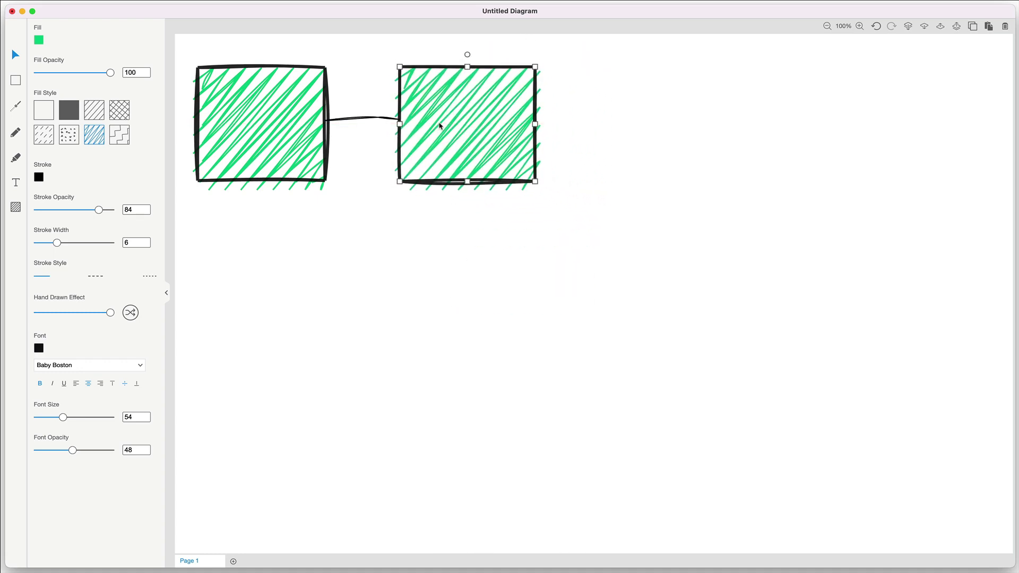
left_click(359, 120)
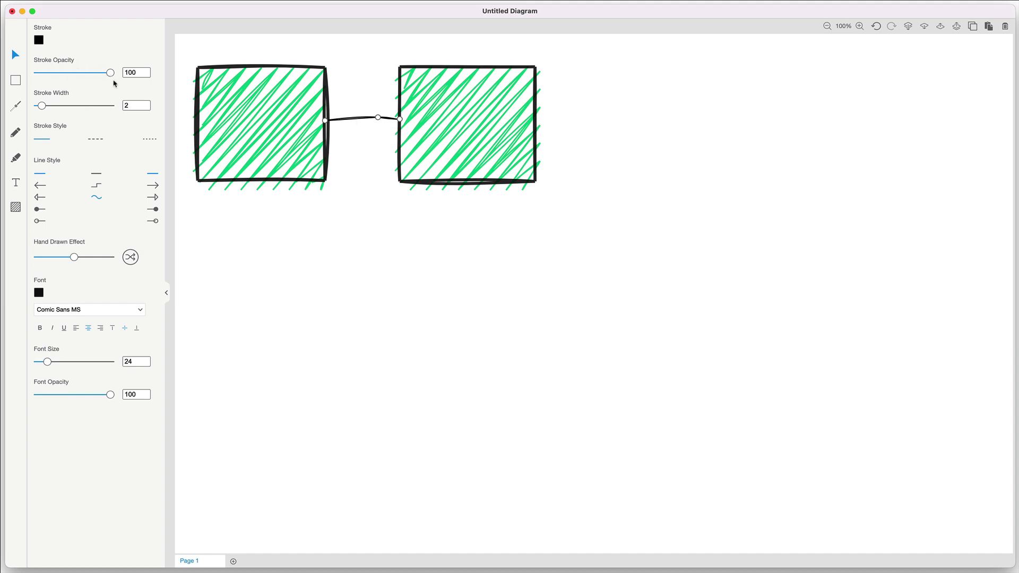
left_click(145, 104)
left_click(145, 104)
left_click(145, 104)
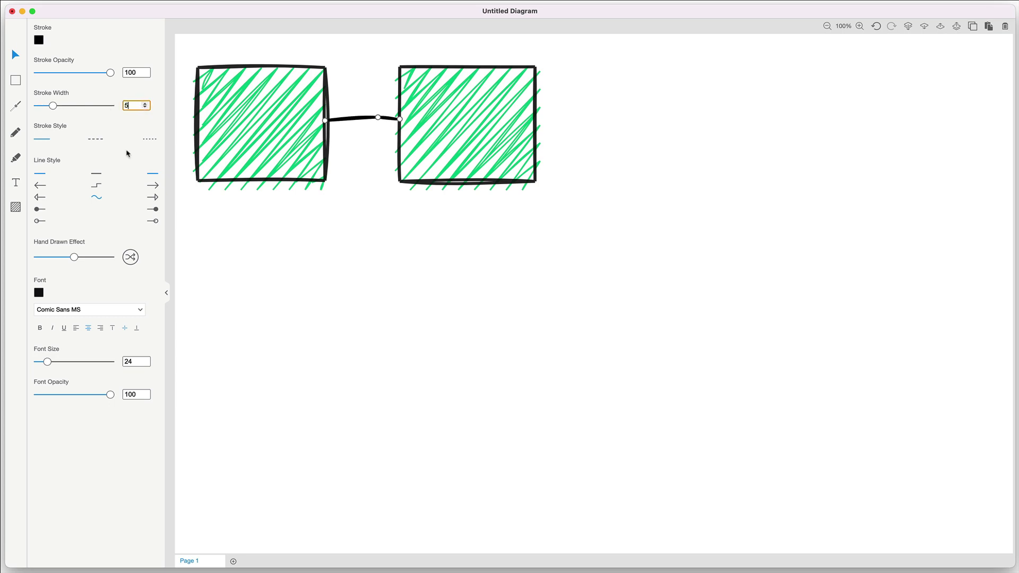
- Try the dashed and dotted stroke styles on the connector and return it to a solid stroke
left_click(98, 141)
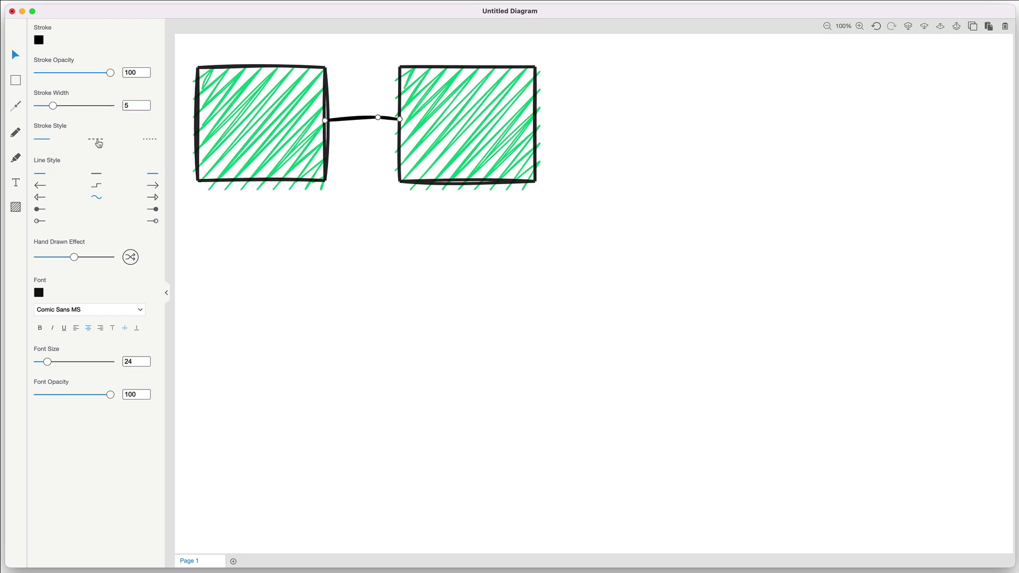
left_click(150, 140)
left_click(42, 142)
- Give the connector a hollow triangle arrowhead at its end and a hollow circle at its start
left_click(154, 187)
left_click(156, 198)
left_click(39, 210)
left_click(41, 223)
key("r")
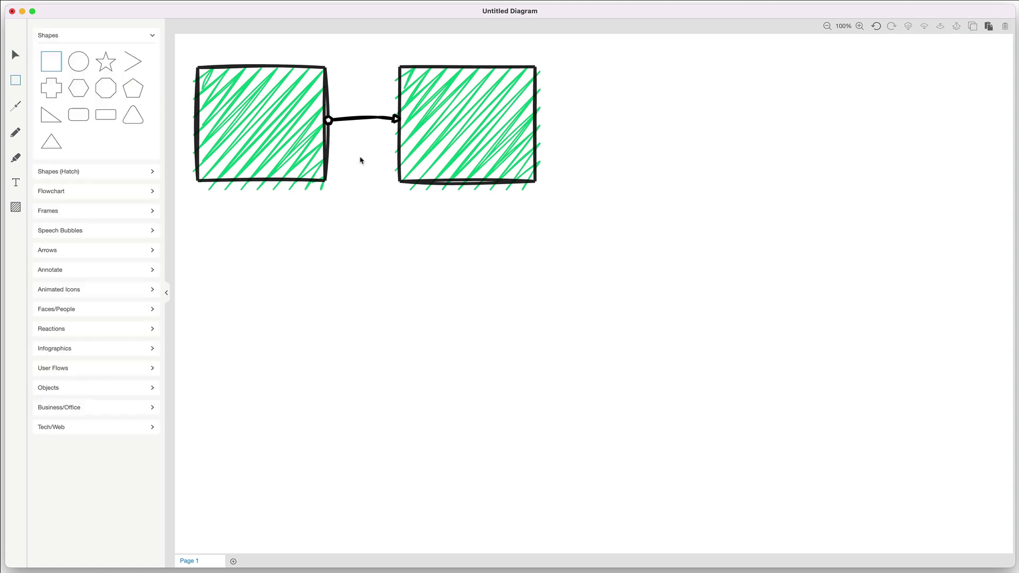
- Shuffle the connector several times at a stronger hand-drawn effect and reduce the effect to its minimum
left_click(356, 123)
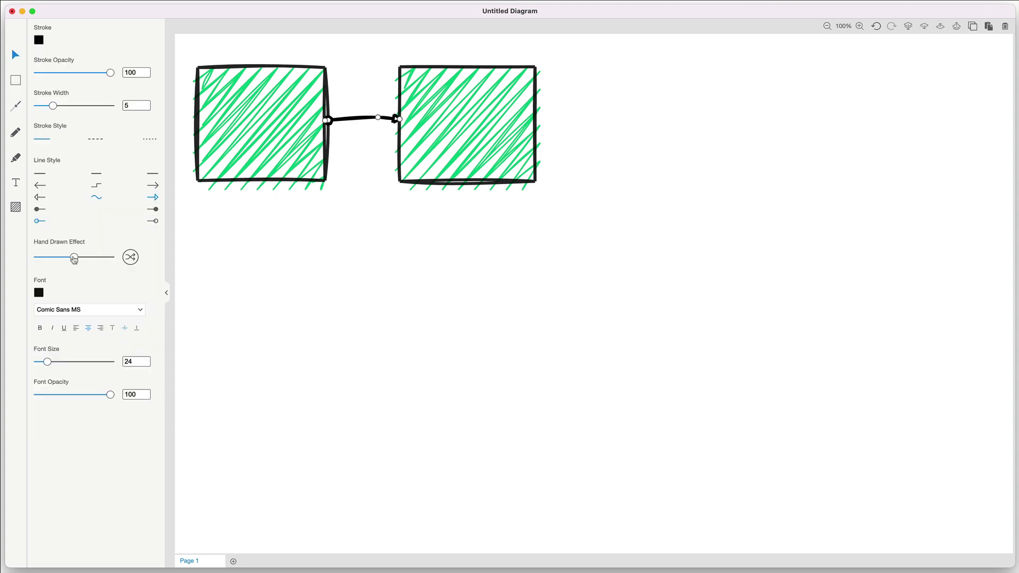
left_click_drag(75, 258, 99, 261)
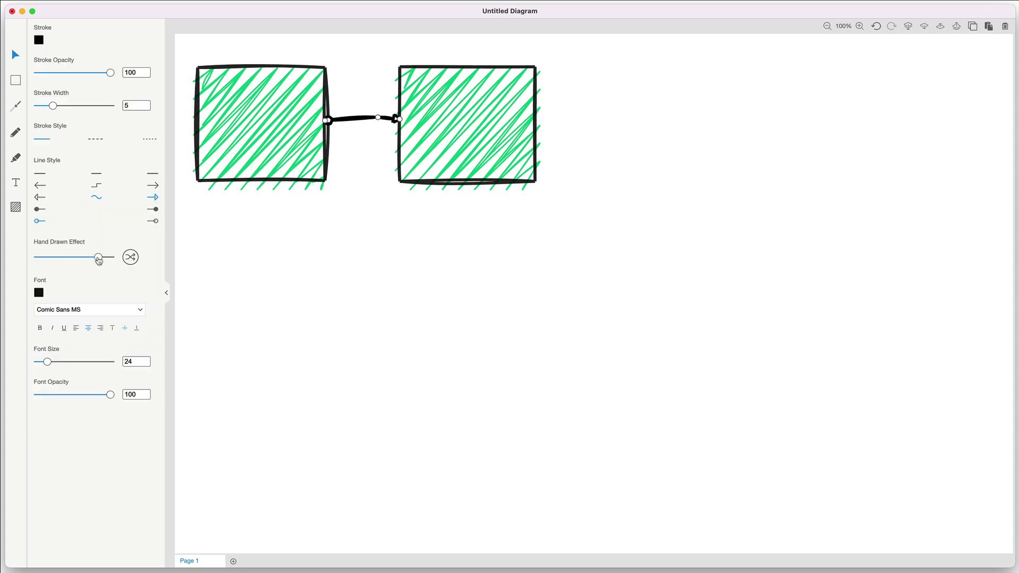
left_click(127, 259)
left_click(127, 259)
left_click(127, 259)
left_click(128, 258)
left_click(127, 258)
left_click_drag(100, 261, 34, 260)
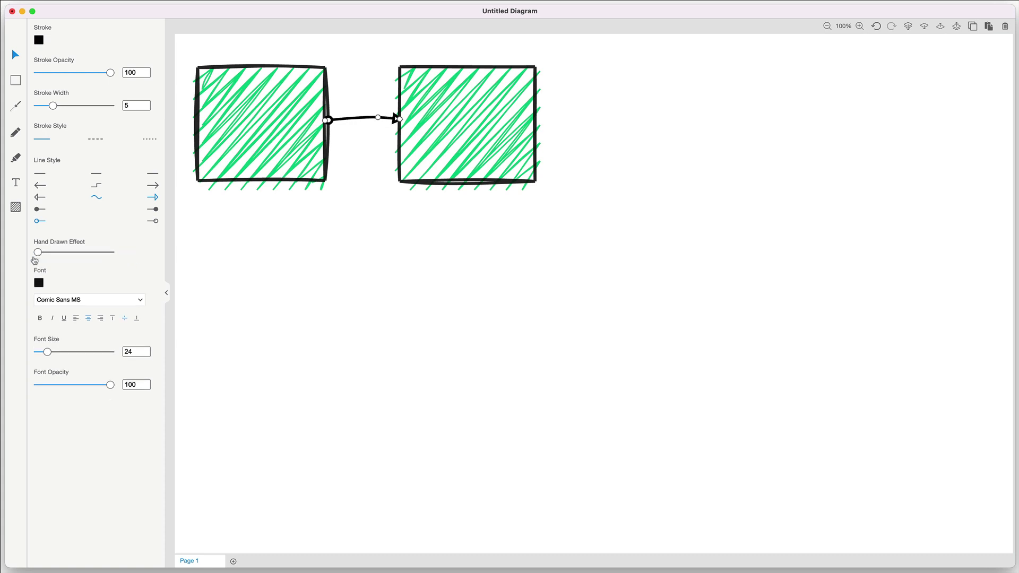
left_click(344, 169)
- Add the label HEY to the middle of the connector between the two squares
left_click(364, 119)
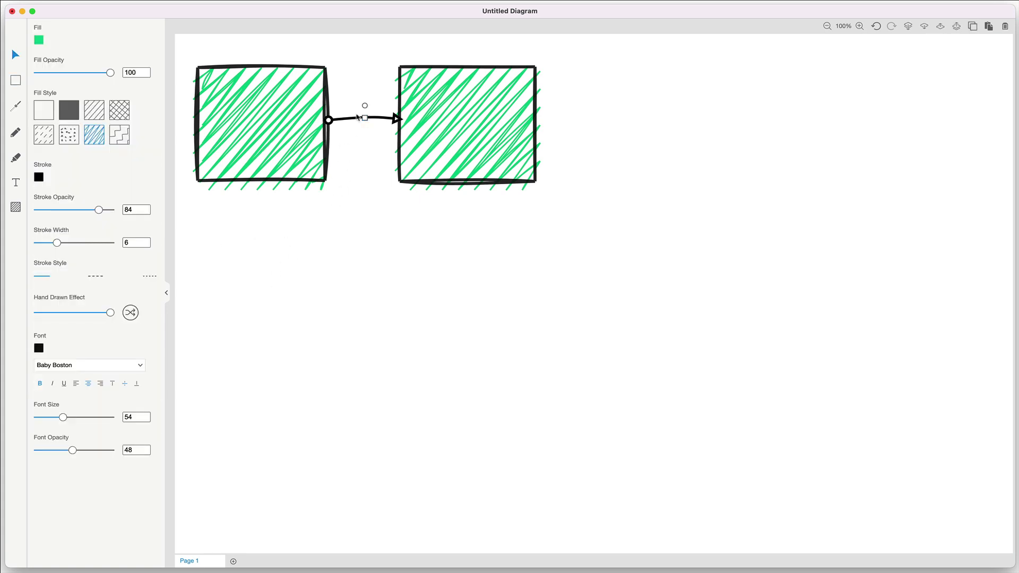
left_click(354, 120)
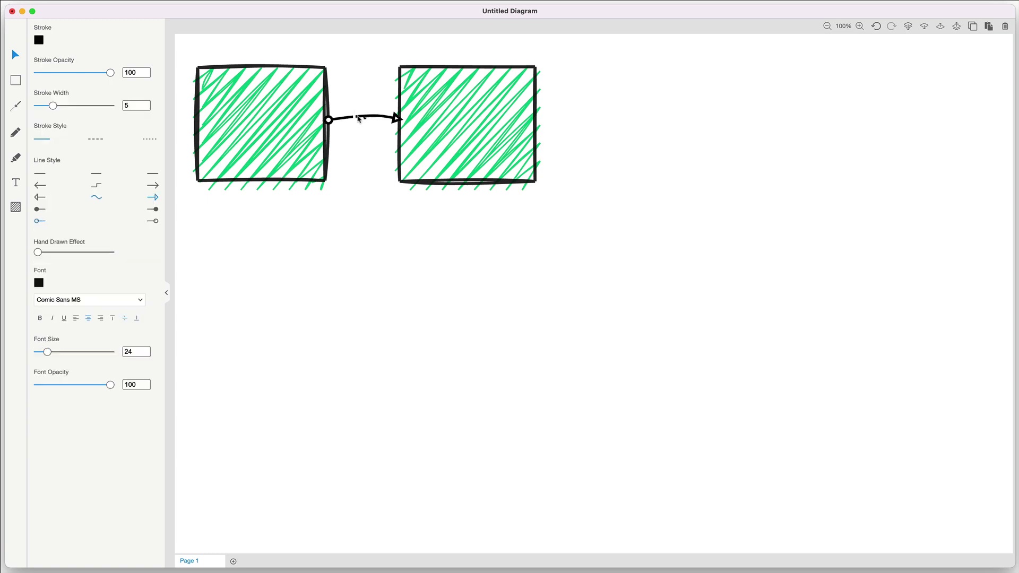
type("HEY")
left_click(354, 120)
left_click_drag(365, 120, 361, 121)
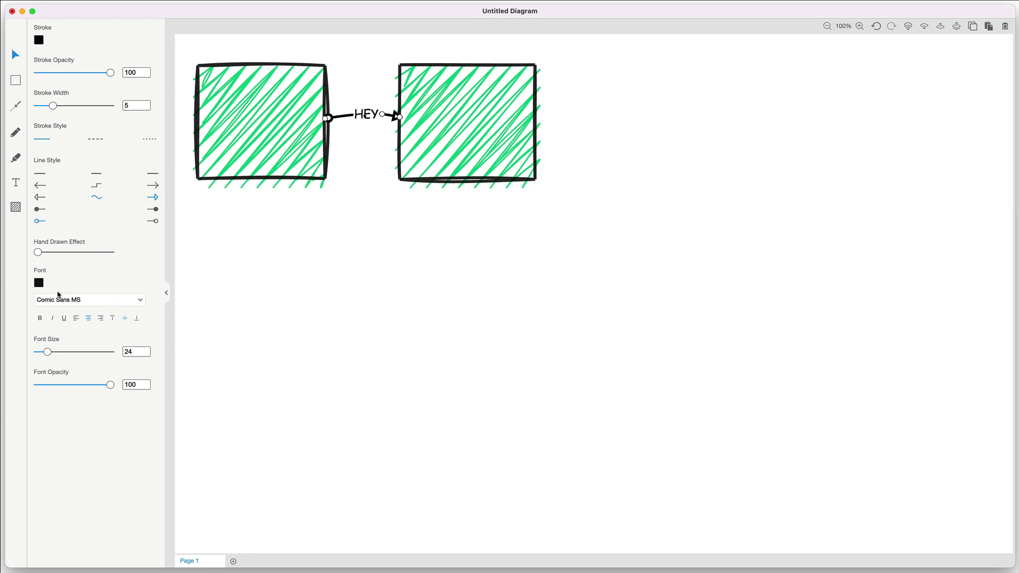
- Format the connector's HEY label as bold dark red text at size 33
left_click(39, 284)
left_click(119, 309)
left_click_drag(48, 353, 52, 353)
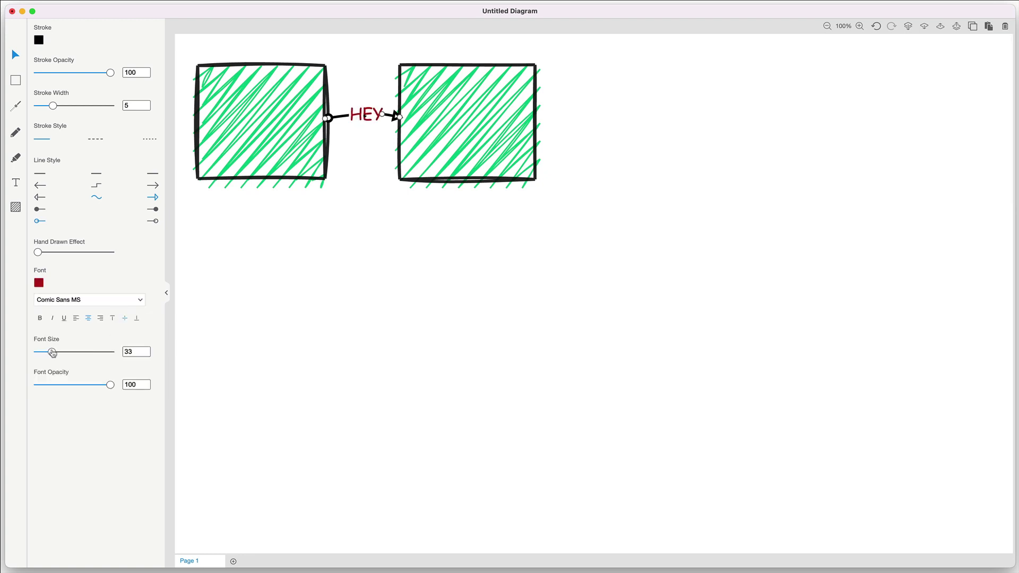
left_click(41, 319)
- Delete the labelled connector between the two squares
left_click(364, 118)
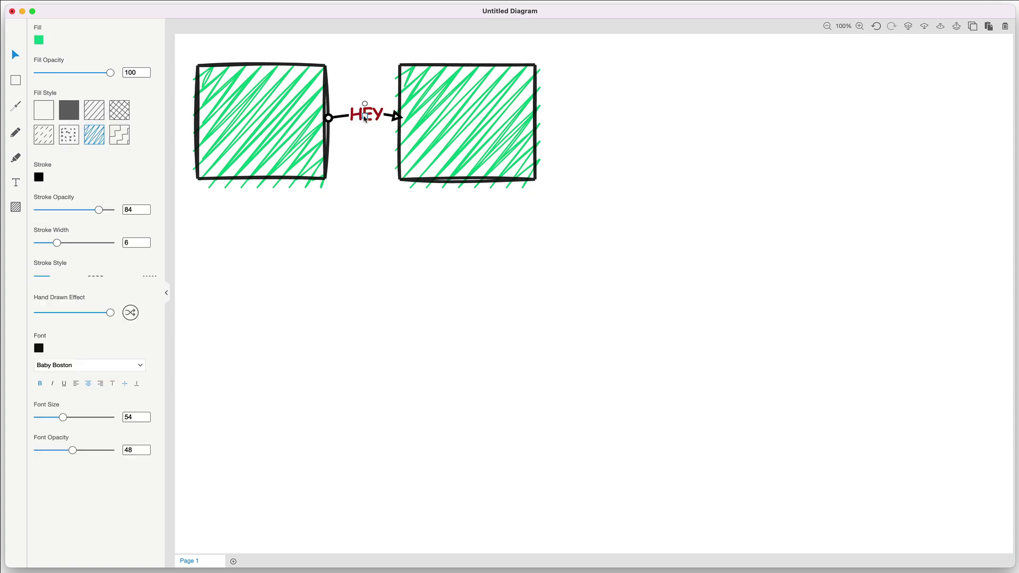
left_click(367, 117)
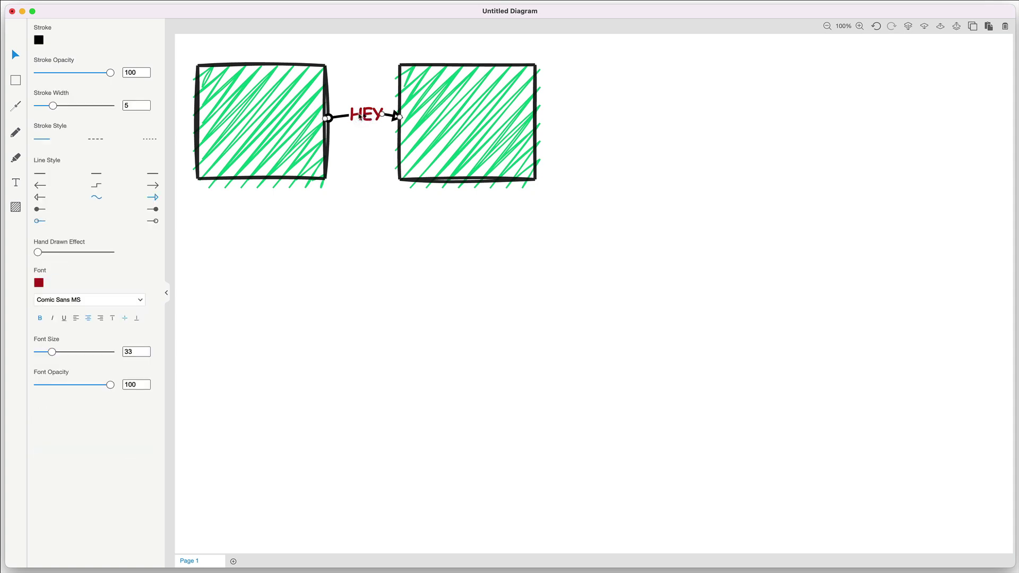
key("Delete")
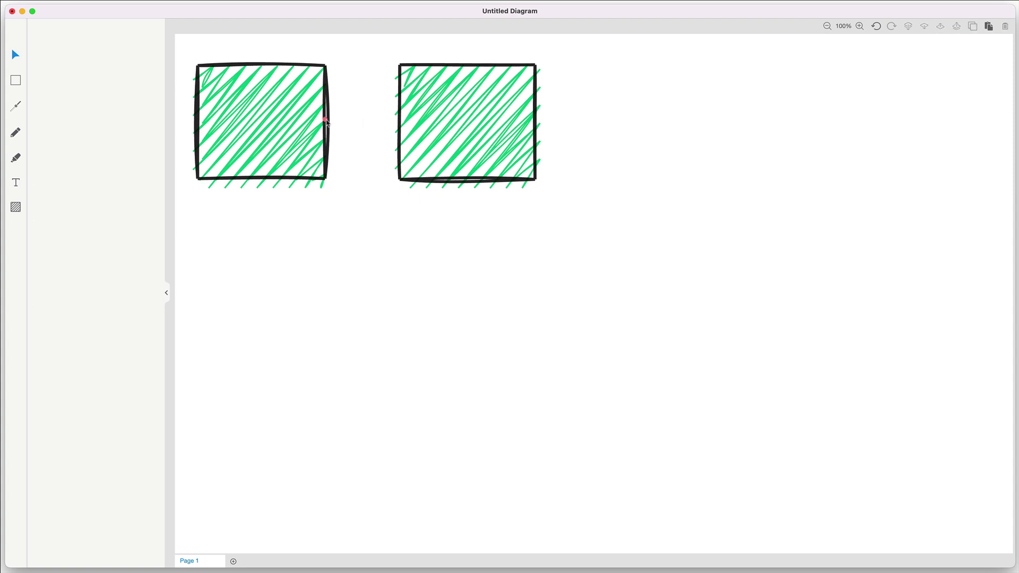
- Draw a new connector from the first square to the second and give it an animated dashed stroke
left_click_drag(326, 120, 399, 121)
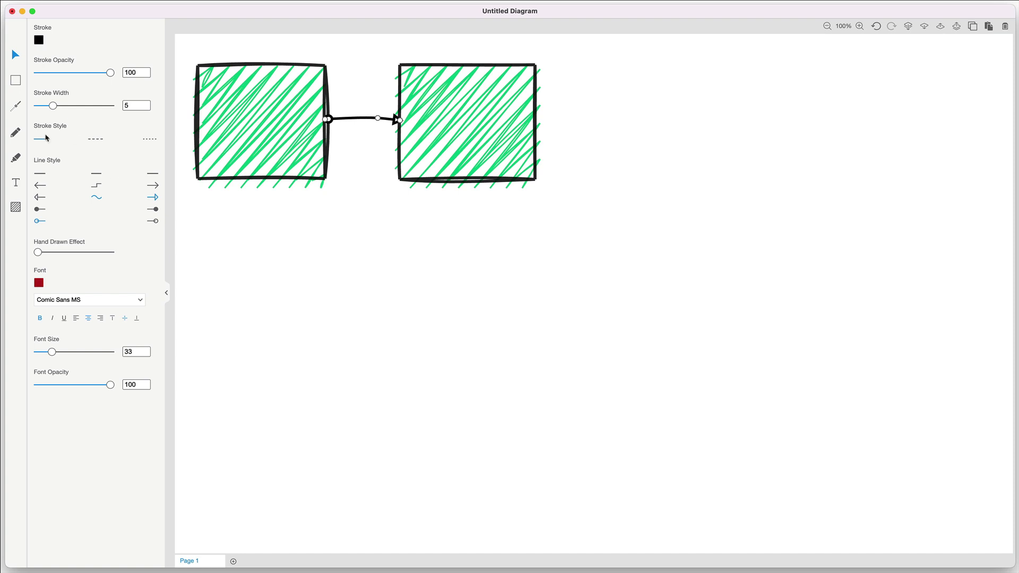
left_click(96, 139)
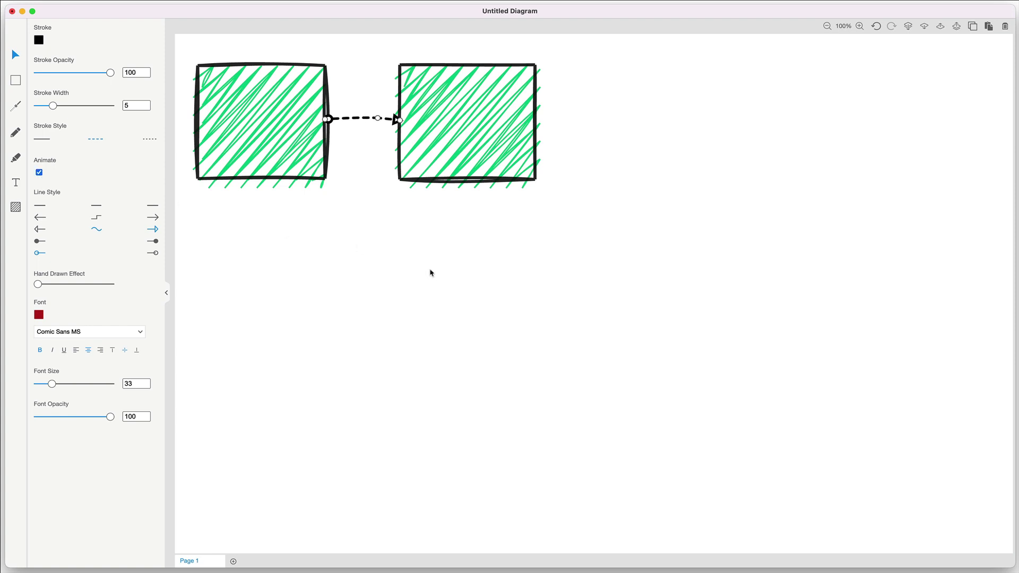
key("r")
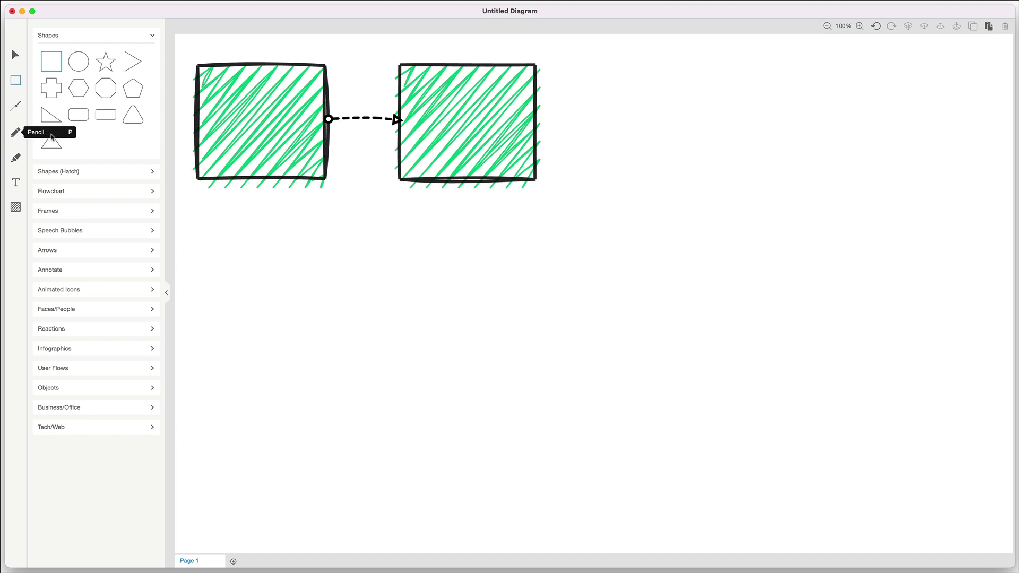
- Draw a wavy freehand line beneath the two squares with the Pencil tool and select it
left_click(16, 136)
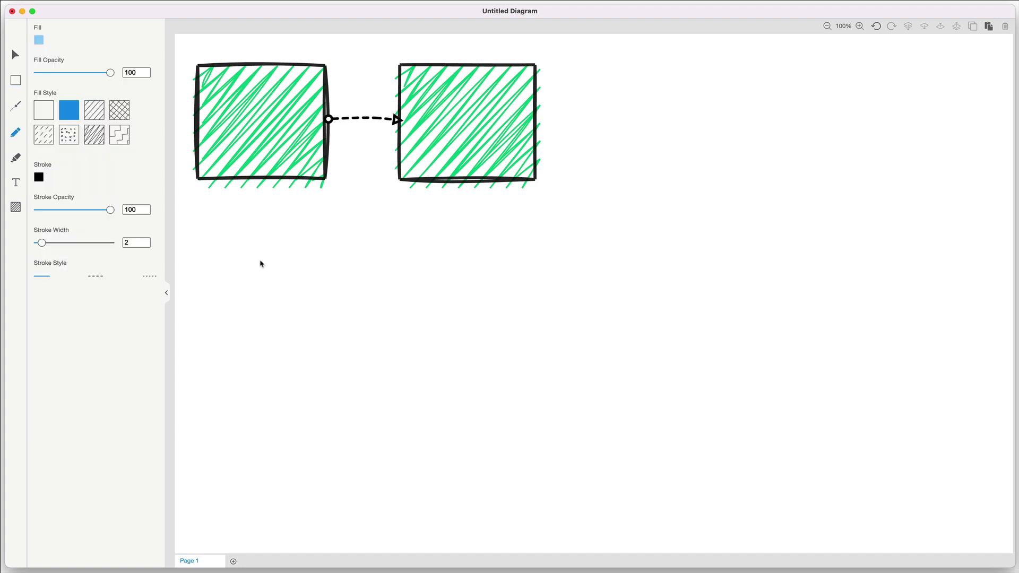
mouse_move(206, 264)
left_mouse_down()
mouse_move(234, 214)
mouse_move(263, 280)
mouse_move(290, 217)
mouse_move(317, 297)
mouse_move(348, 230)
mouse_move(372, 308)
mouse_move(382, 222)
mouse_move(428, 314)
mouse_move(454, 236)
mouse_move(491, 316)
mouse_move(502, 236)
mouse_move(526, 224)
left_mouse_up()
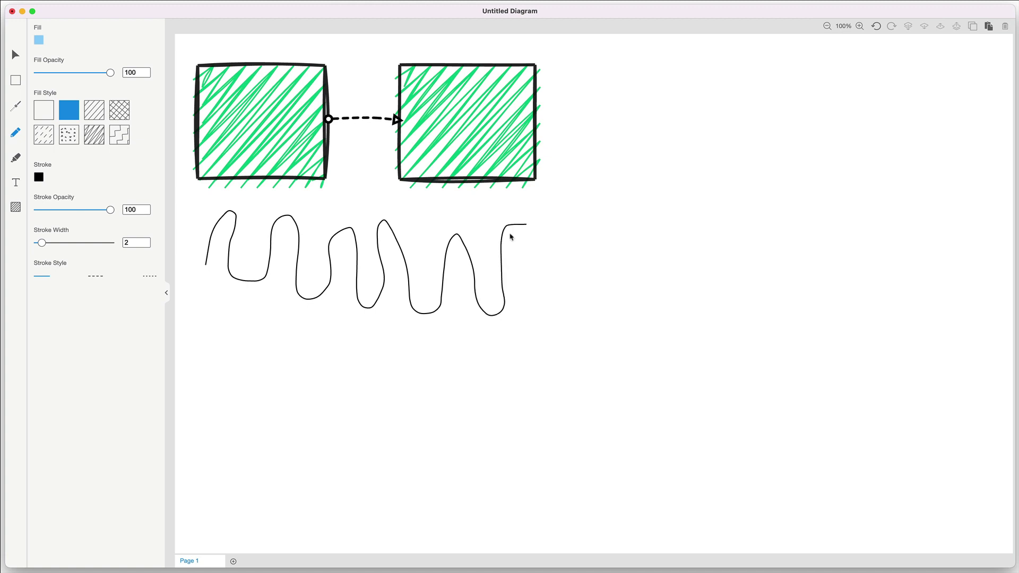
left_click(16, 54)
left_click(231, 236)
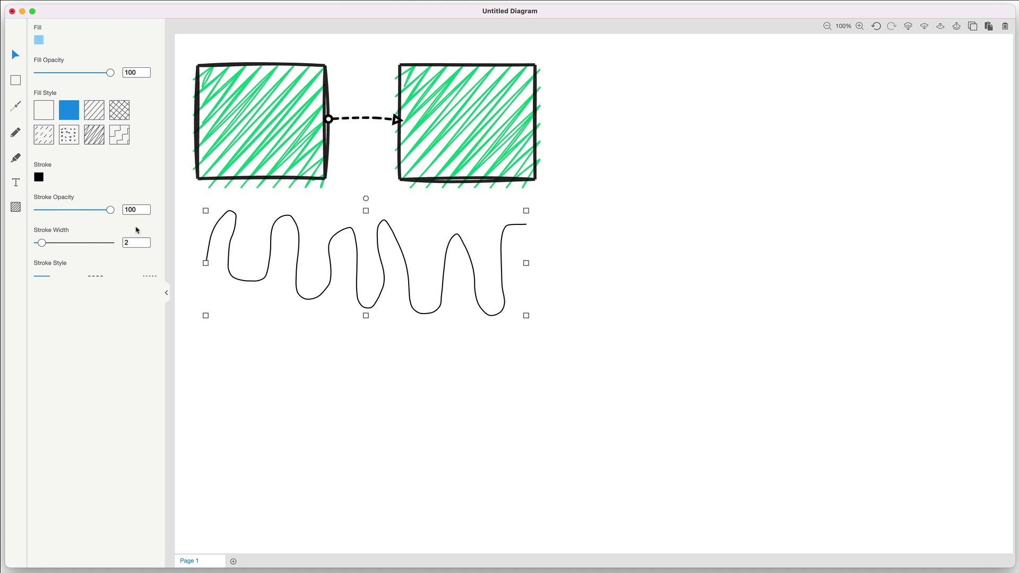
- Set the wavy freehand line's stroke width to 4 and give it an animated dashed stroke
left_click(146, 241)
left_click(146, 242)
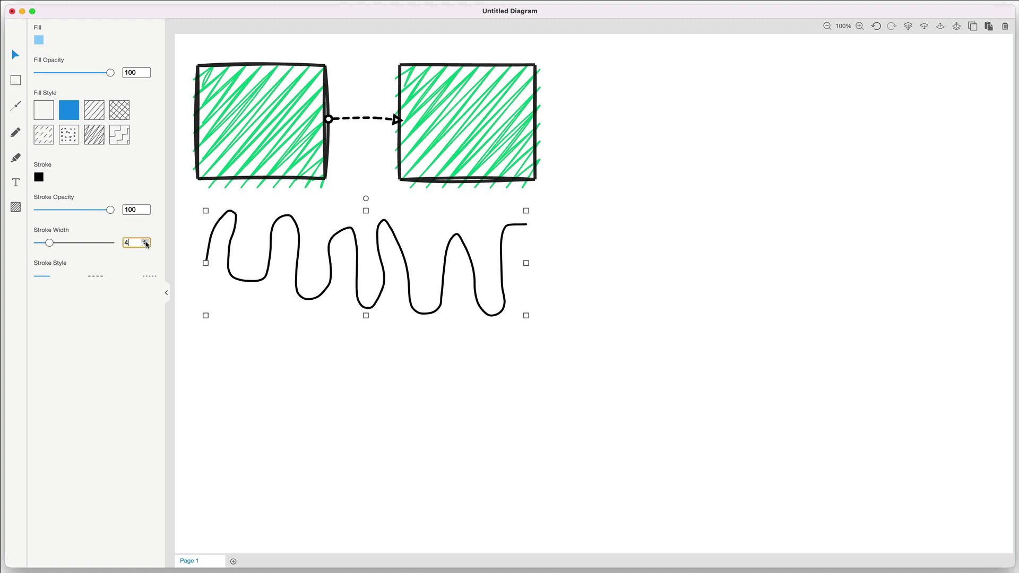
left_click(95, 276)
key("r")
left_click(16, 132)
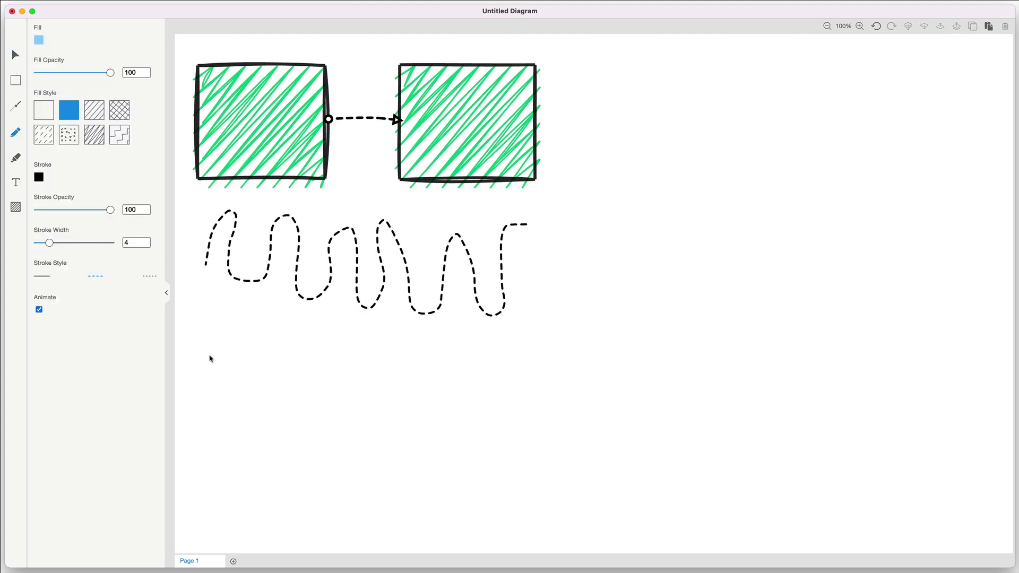
mouse_move(213, 341)
left_mouse_down()
mouse_move(461, 335)
mouse_move(484, 347)
mouse_move(492, 462)
mouse_move(271, 461)
mouse_move(217, 441)
mouse_move(217, 348)
left_mouse_up()
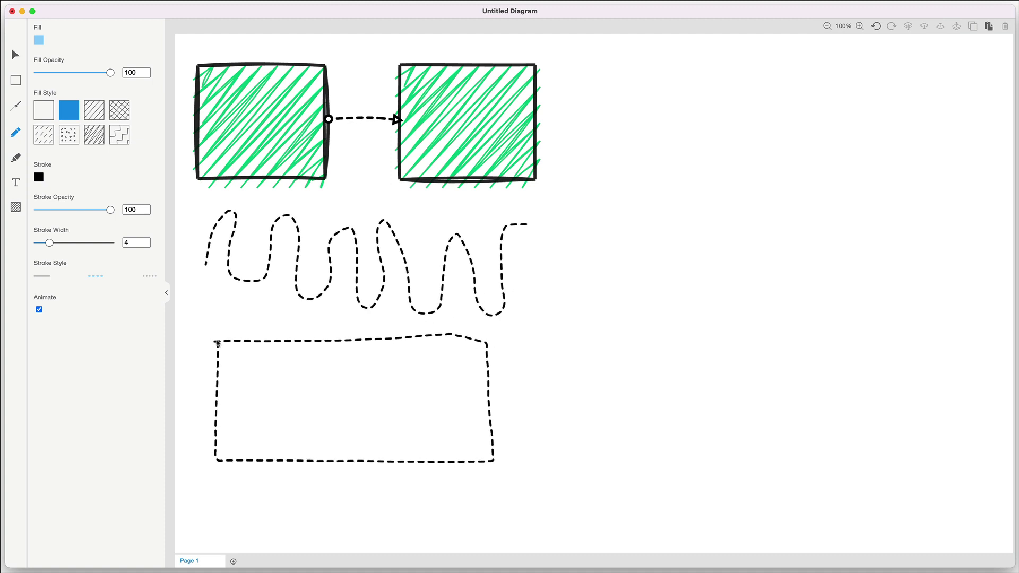
left_click(13, 53)
key("r")
left_click(284, 348)
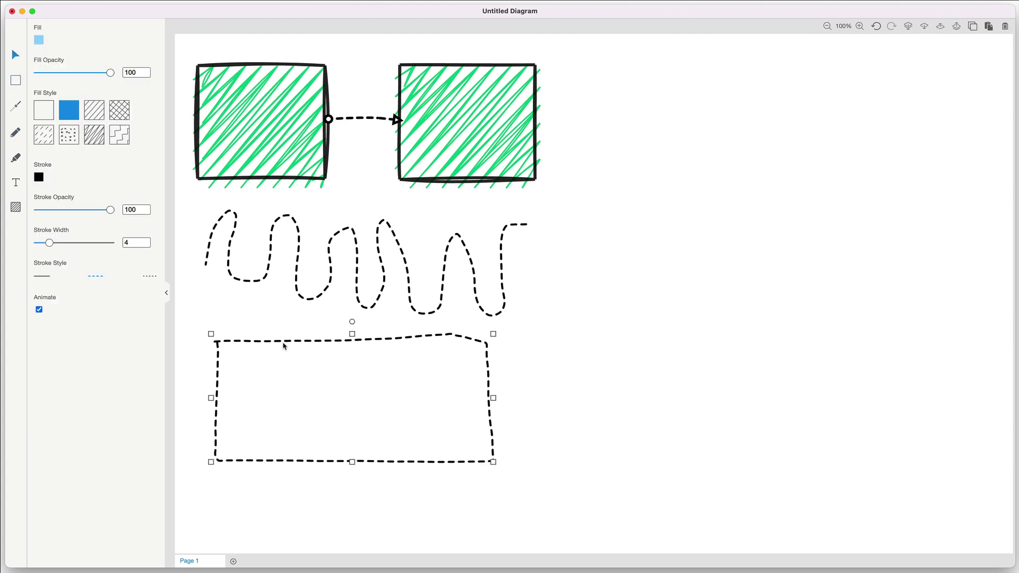
key("Delete")
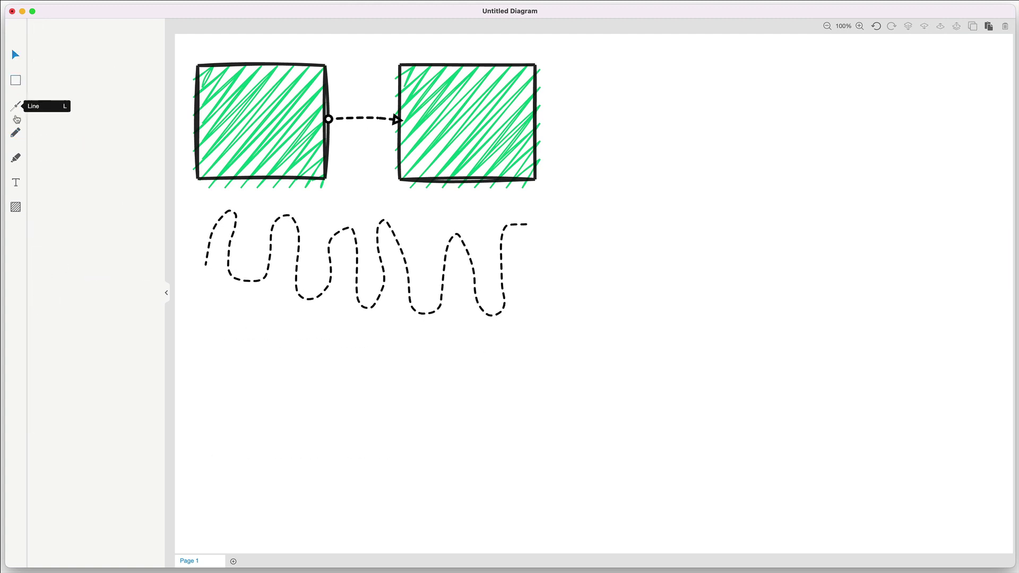
- Draw a wide closed rectangle beneath the wavy line with the Pencil tool so it becomes a filled shape
left_click(16, 132)
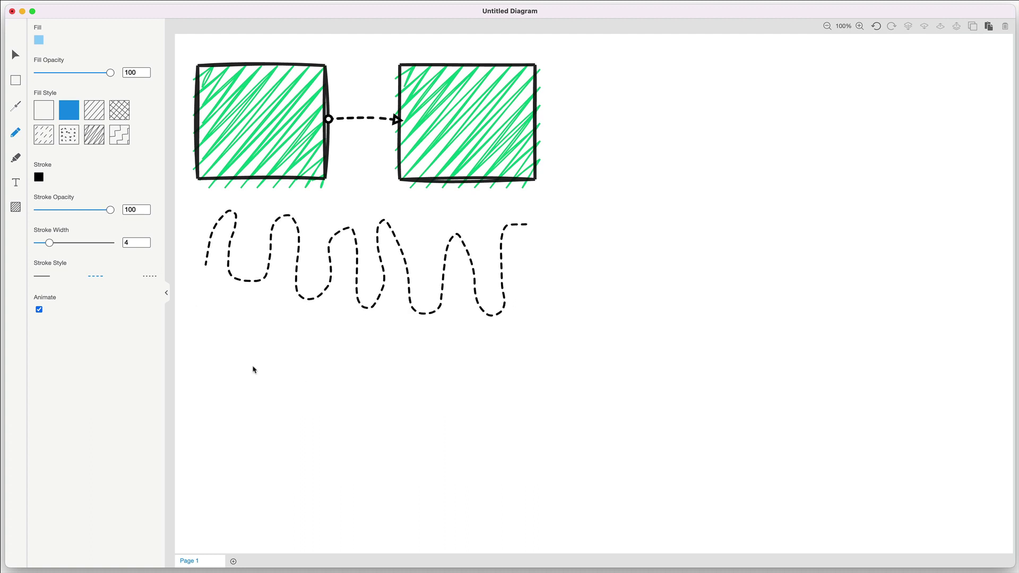
mouse_move(218, 378)
left_mouse_down()
mouse_move(224, 445)
mouse_move(544, 447)
mouse_move(550, 437)
mouse_move(541, 336)
mouse_move(216, 334)
left_mouse_up()
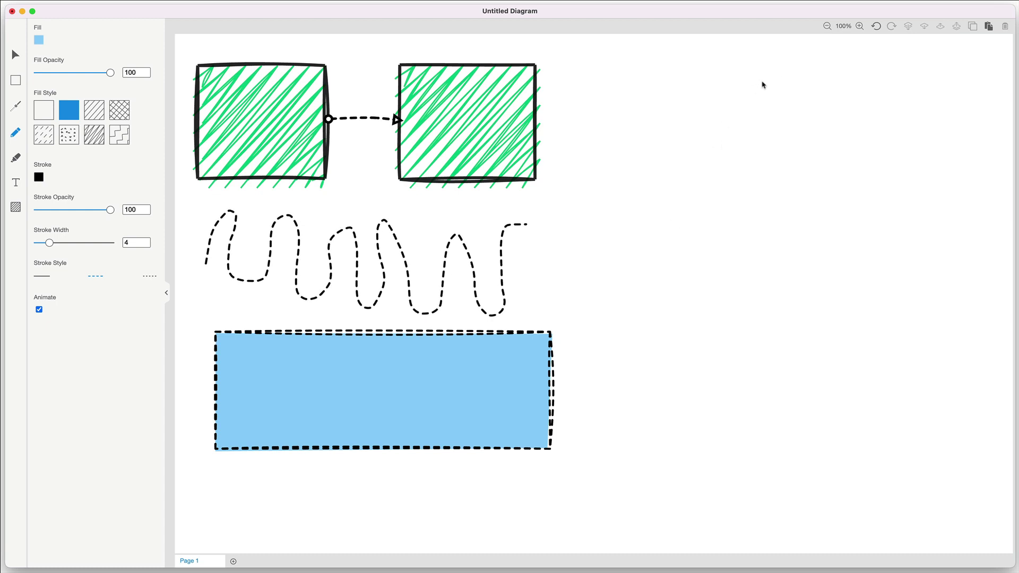
left_click(827, 28)
left_click(860, 26)
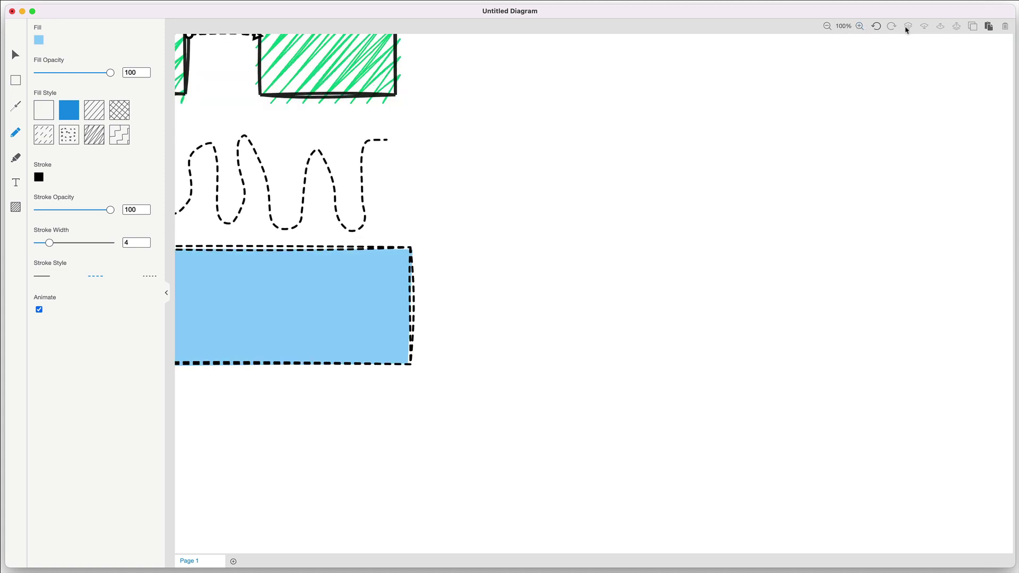
scroll(675, 148, "left", 3)
scroll(676, 148, "up", 5)
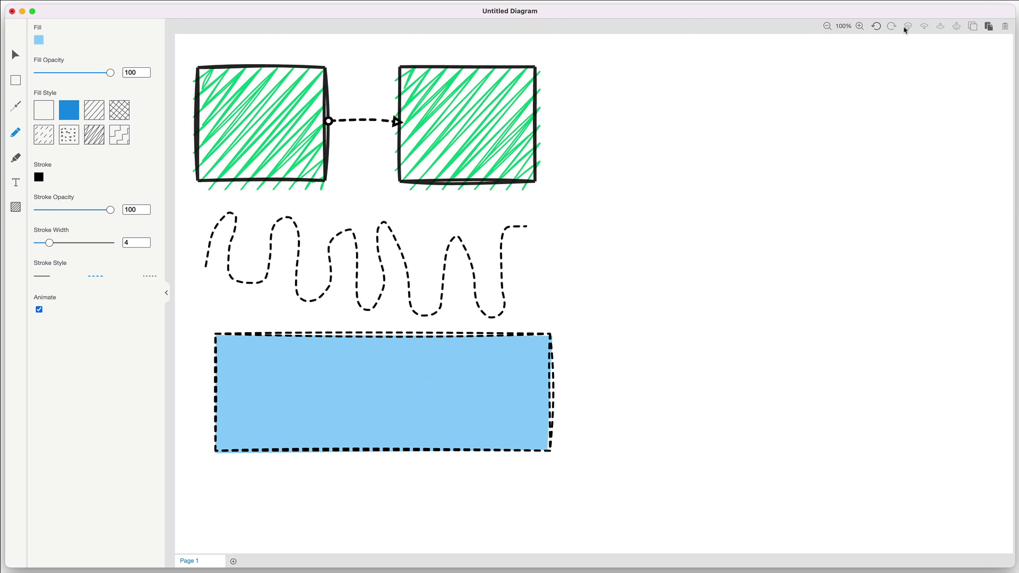
- Select the second green square and examine its layering, flip and grouping commands
key("Escape")
left_click(471, 111)
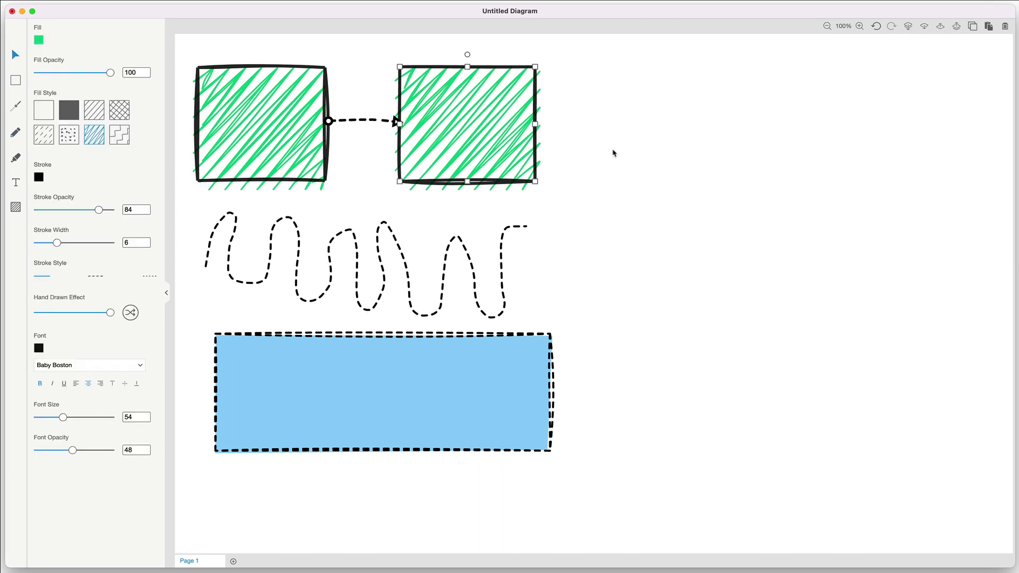
right_click(470, 124)
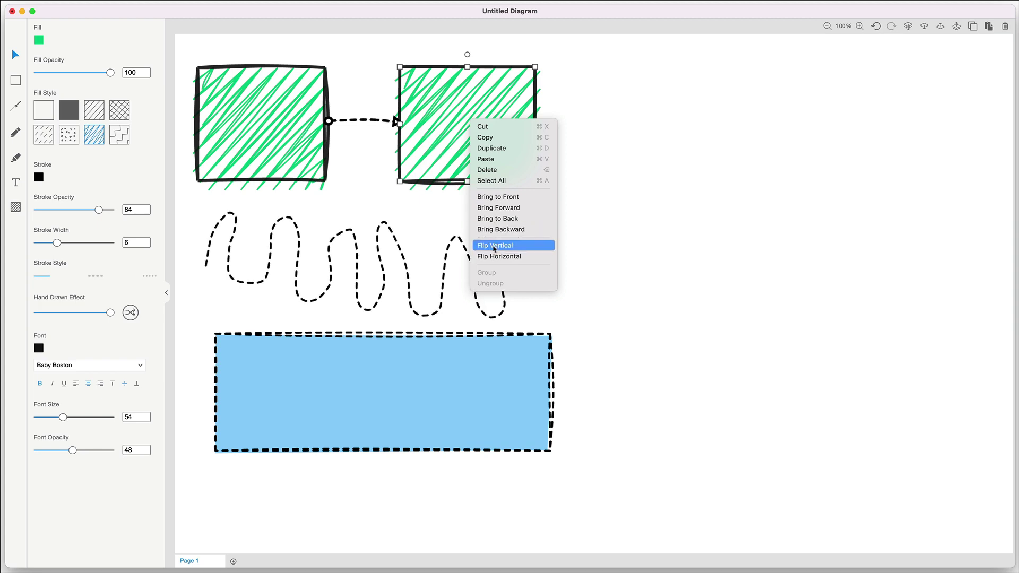
left_click(505, 263)
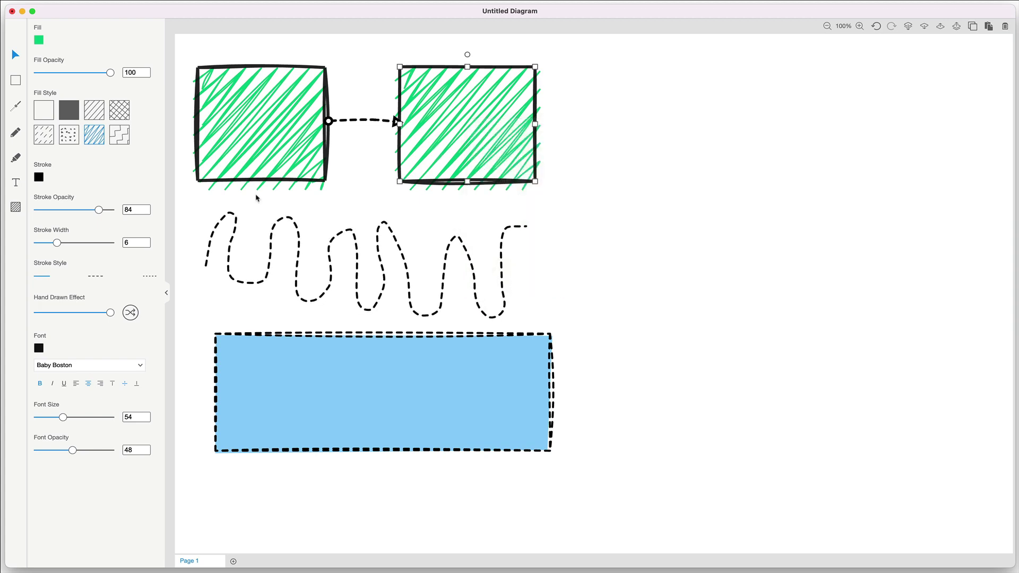
- Insert the face with upward-looking eyes from the Faces/People shapes beside the end of the wavy line
left_click(16, 83)
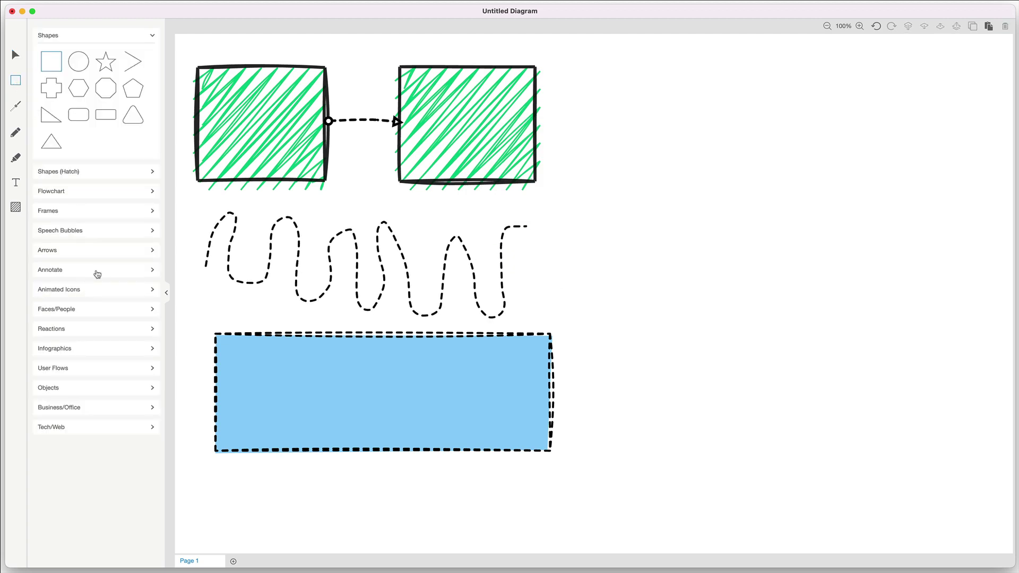
left_click(102, 312)
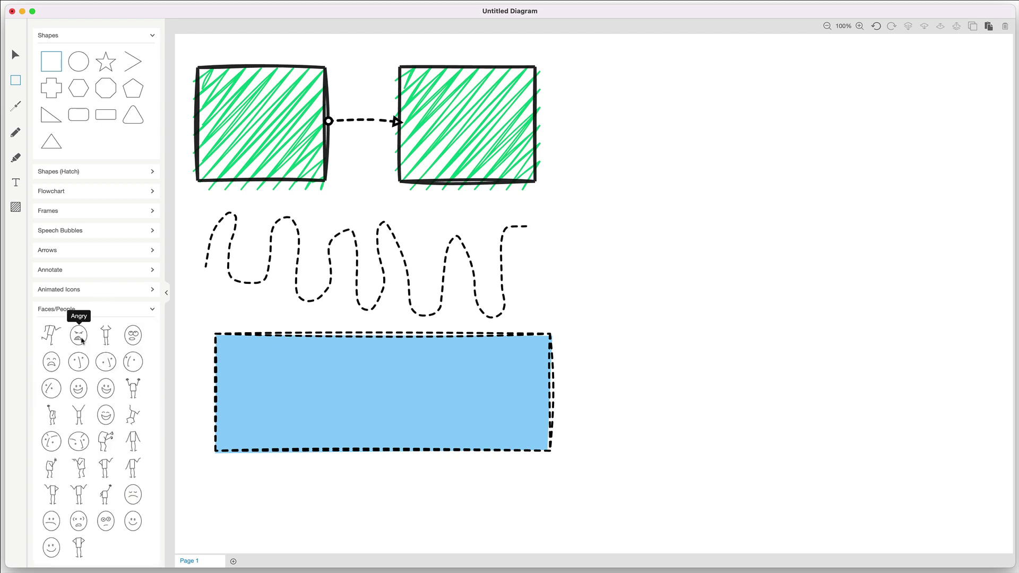
mouse_move(145, 335)
mouse_move(145, 335)
left_mouse_down()
mouse_move(568, 234)
mouse_move(539, 258)
left_mouse_up()
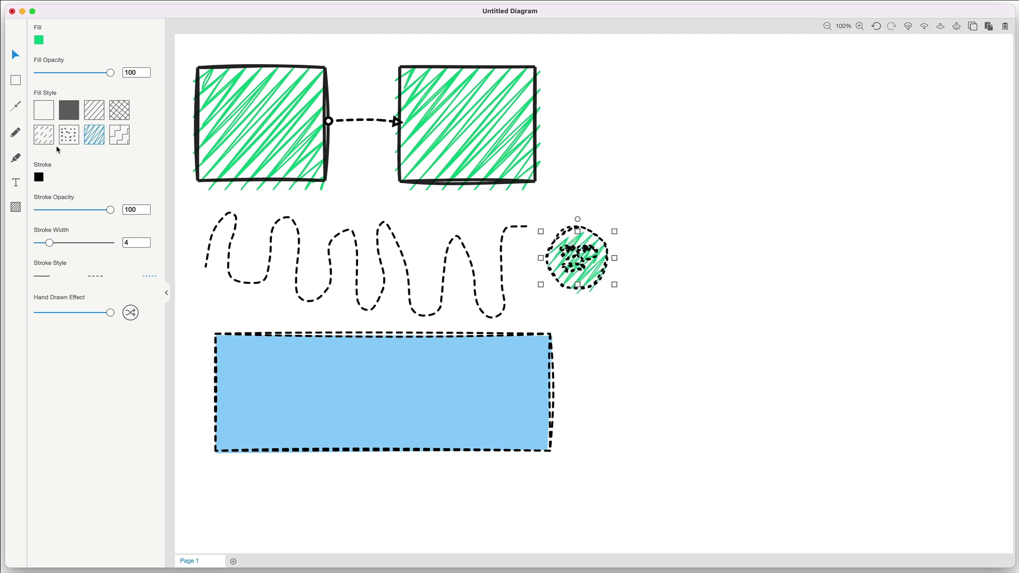
- Give the inserted face a solid stroke and no fill, and reduce its Hand Drawn Effect to about half
left_click(45, 277)
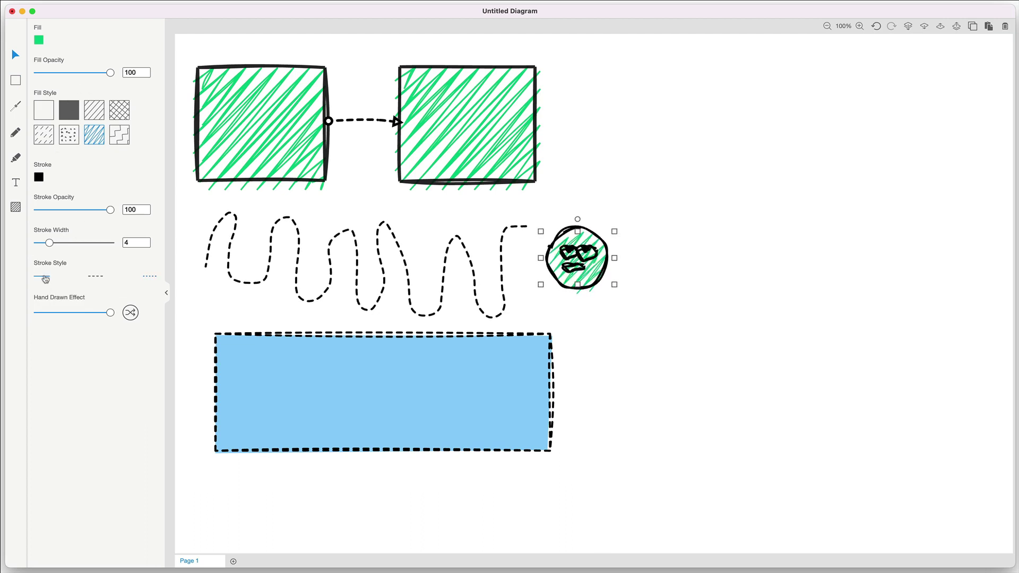
left_click(43, 110)
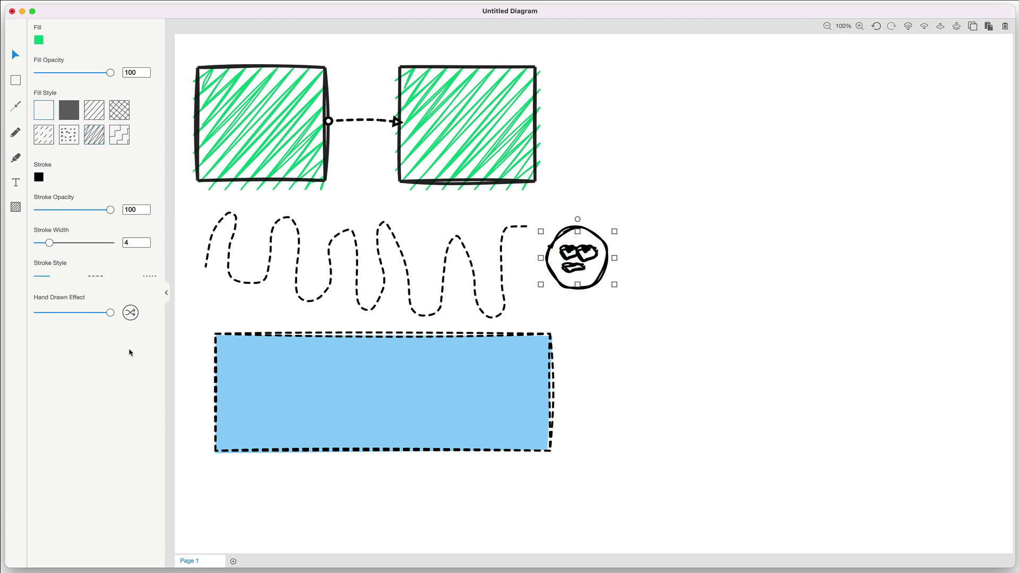
left_click_drag(109, 313, 77, 314)
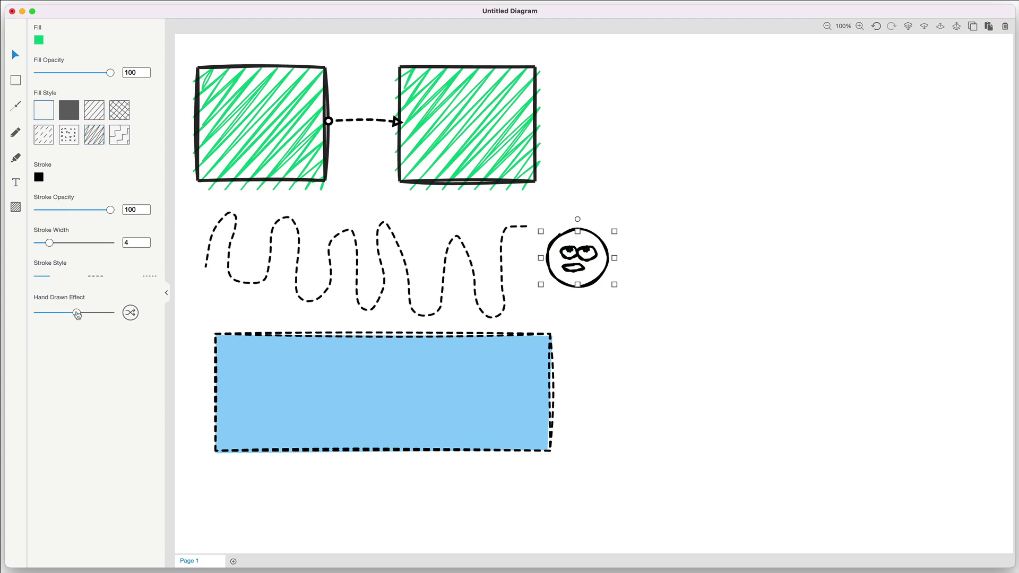
- Flip the face vertically and move it slightly away from the end of the wavy line
right_click(583, 257)
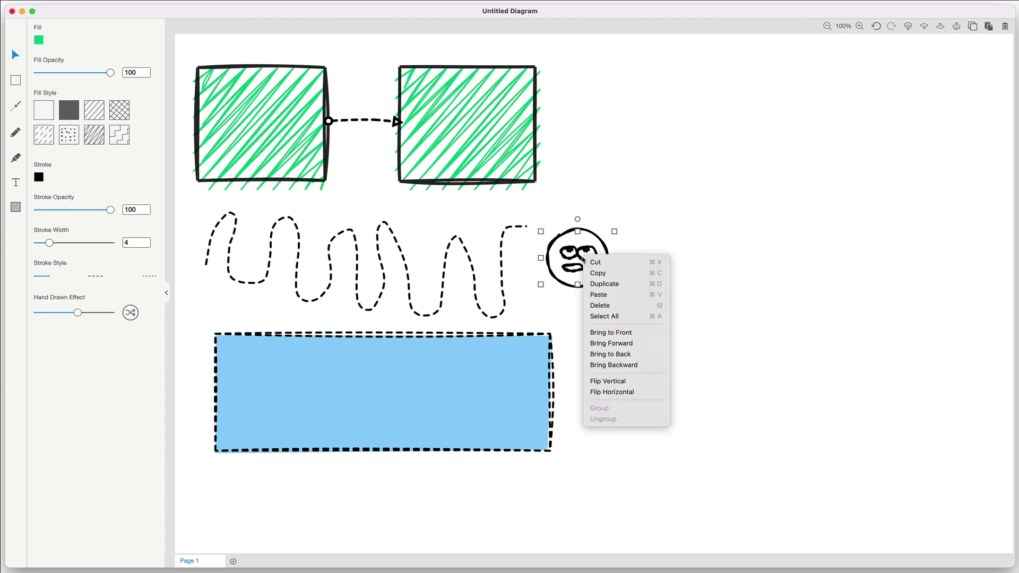
left_click(608, 381)
mouse_move(581, 262)
left_mouse_down()
mouse_move(618, 262)
mouse_move(585, 268)
left_mouse_up()
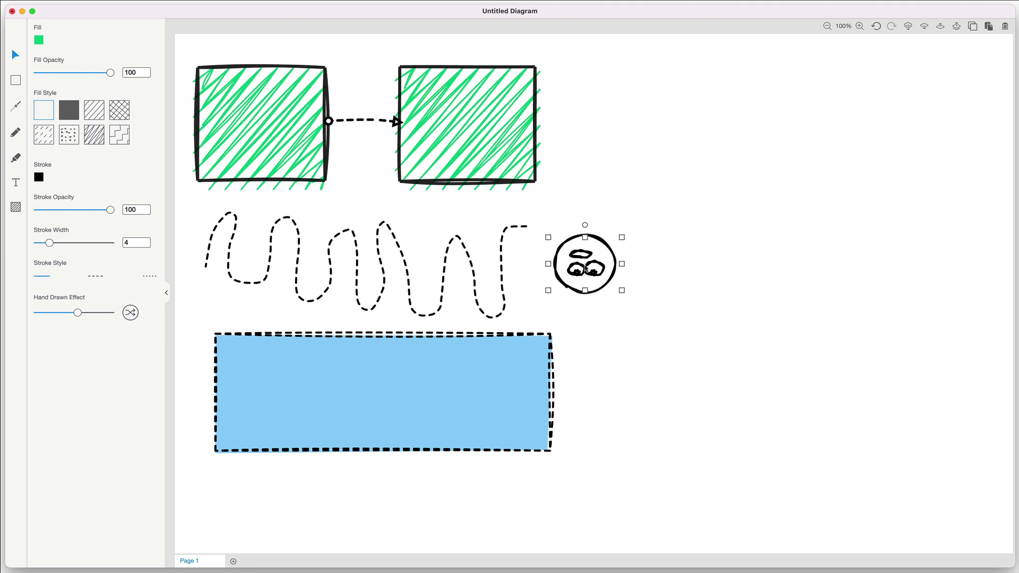
left_click_drag(586, 269, 589, 243)
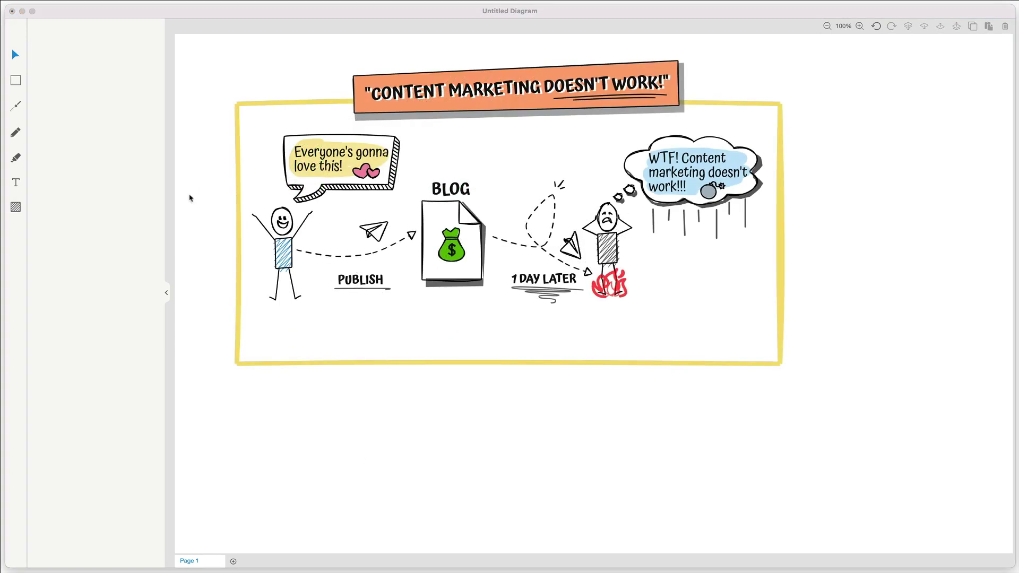
- In the content marketing sketch, add the animated star-eyed face near the BLOG heading and the animated head-and-shoulders person below the blog page
left_click(16, 81)
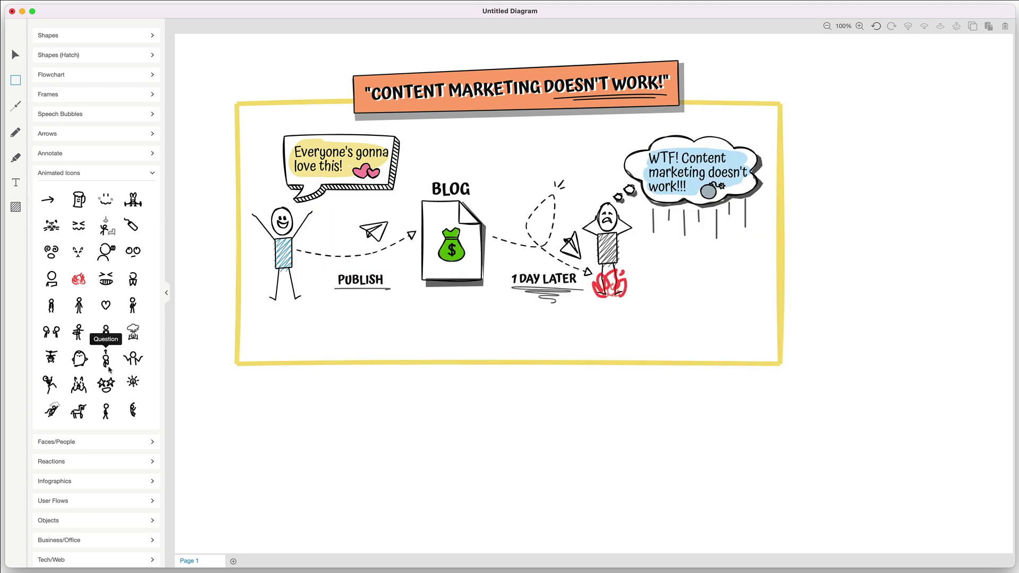
left_click_drag(105, 386, 510, 173)
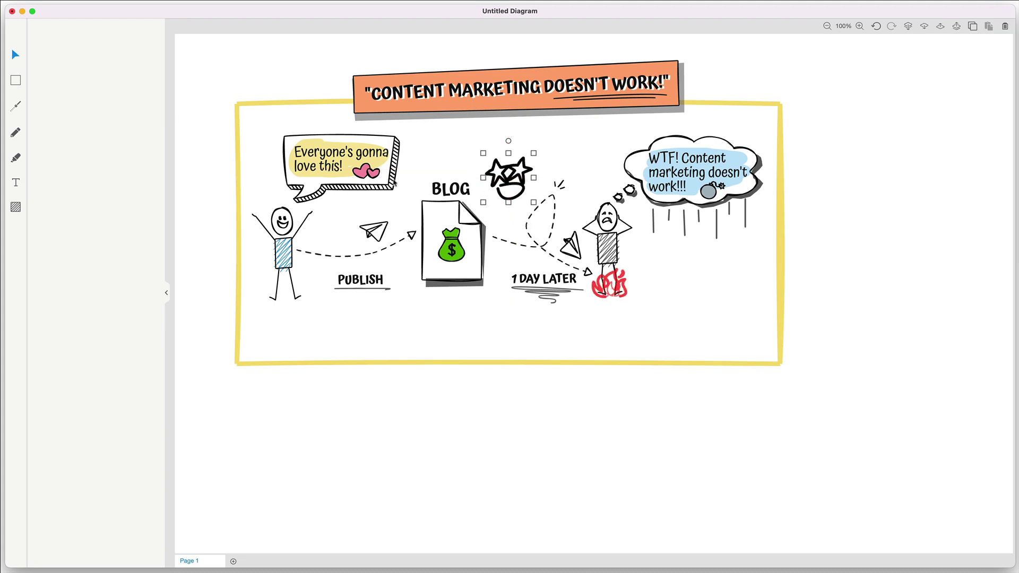
left_click(15, 81)
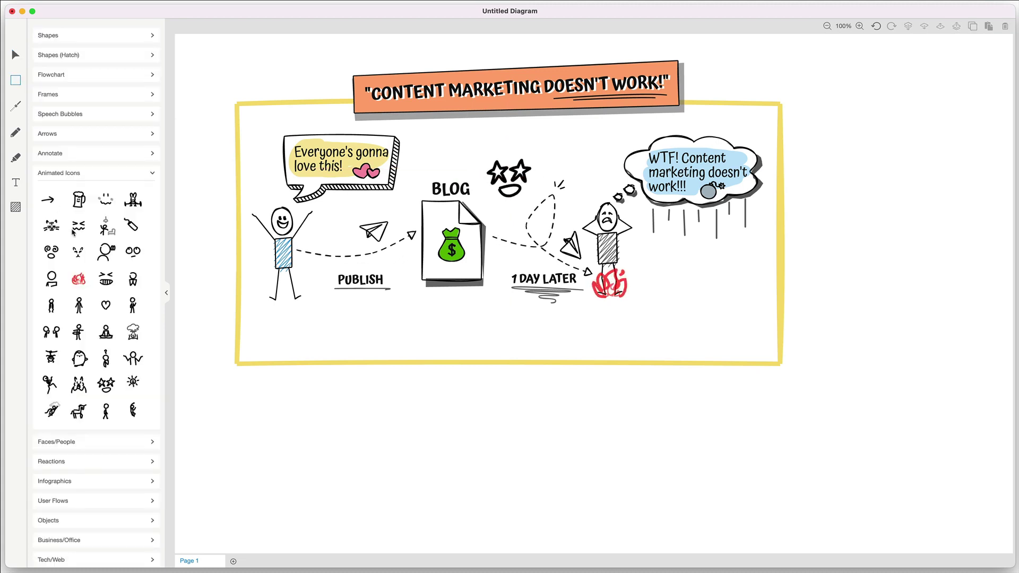
left_click_drag(106, 249, 415, 317)
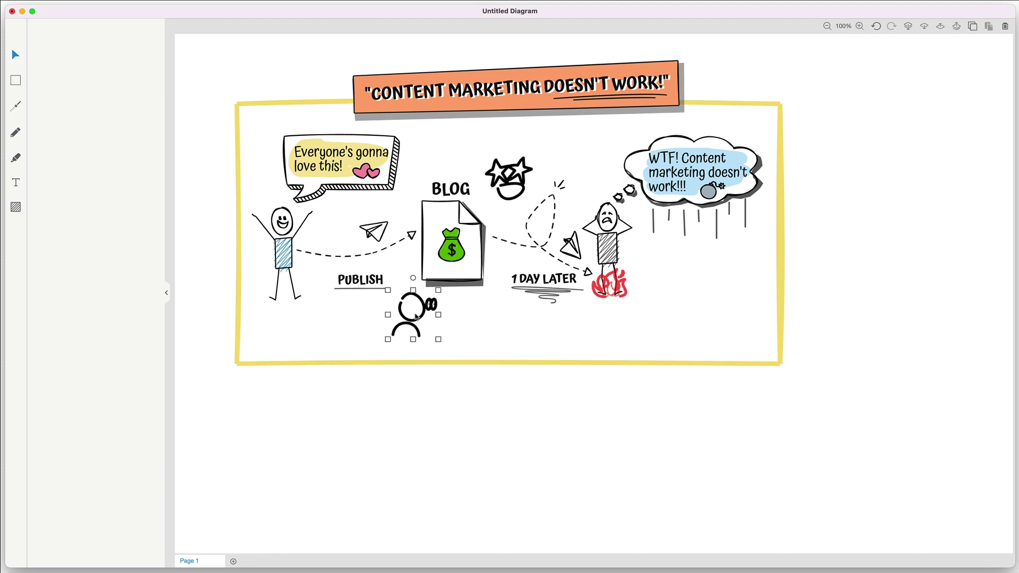
left_click(525, 329)
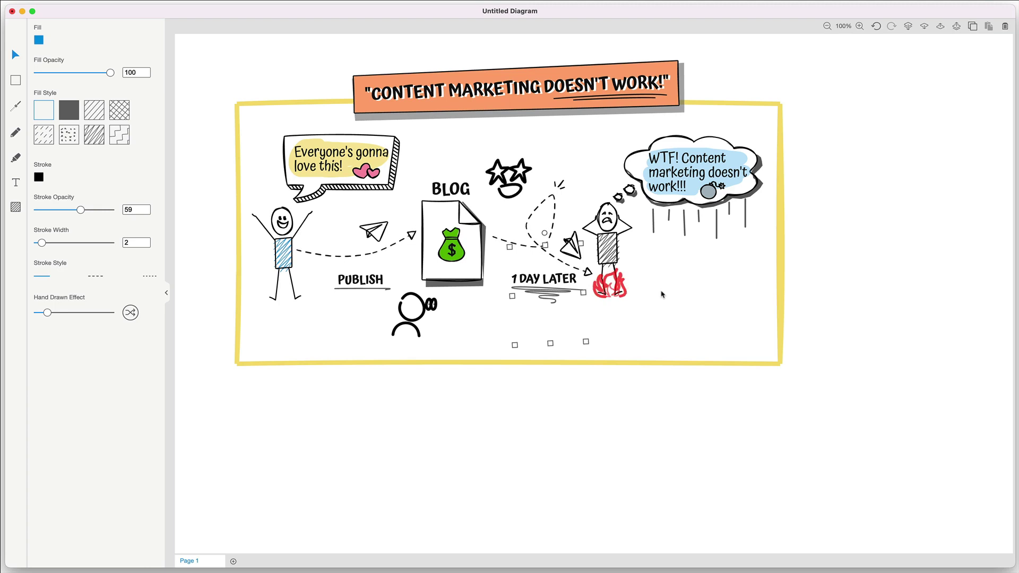
left_click(347, 329)
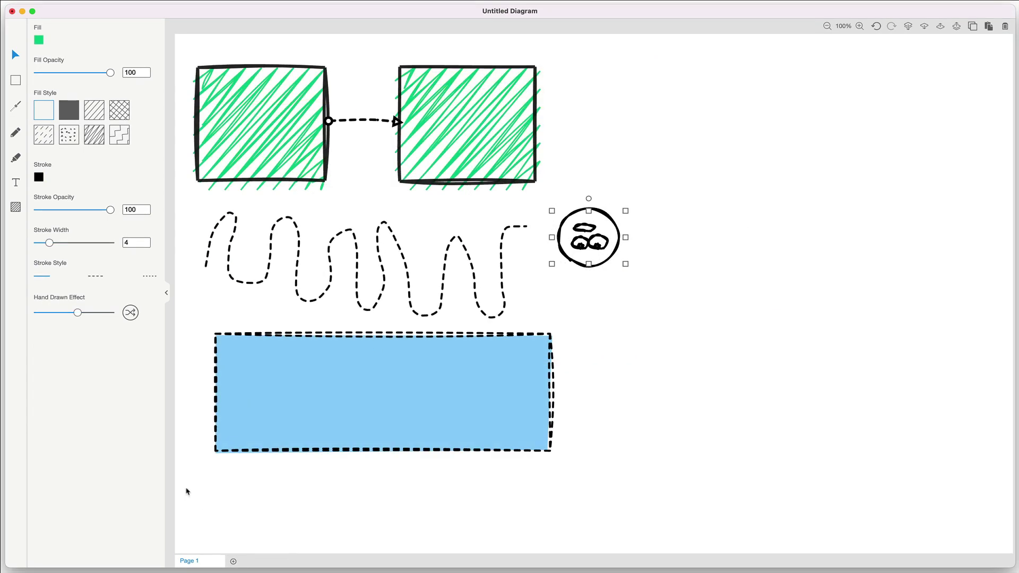
- Add a second page to the green squares diagram and draw two unfilled rectangles side by side on it
left_click(233, 562)
left_click(16, 80)
left_click_drag(199, 78, 322, 186)
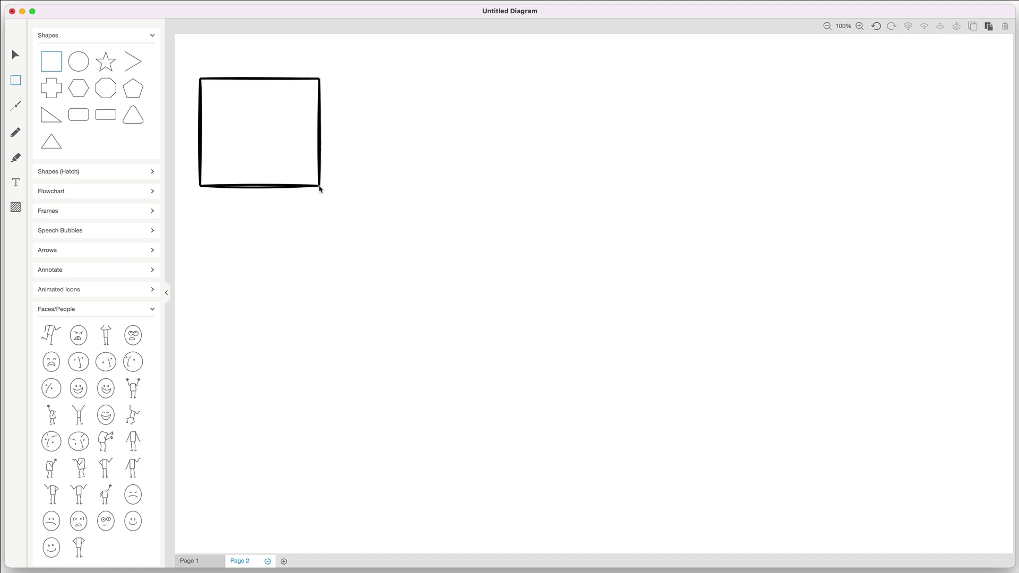
left_click(390, 168)
left_click_drag(374, 81, 475, 174)
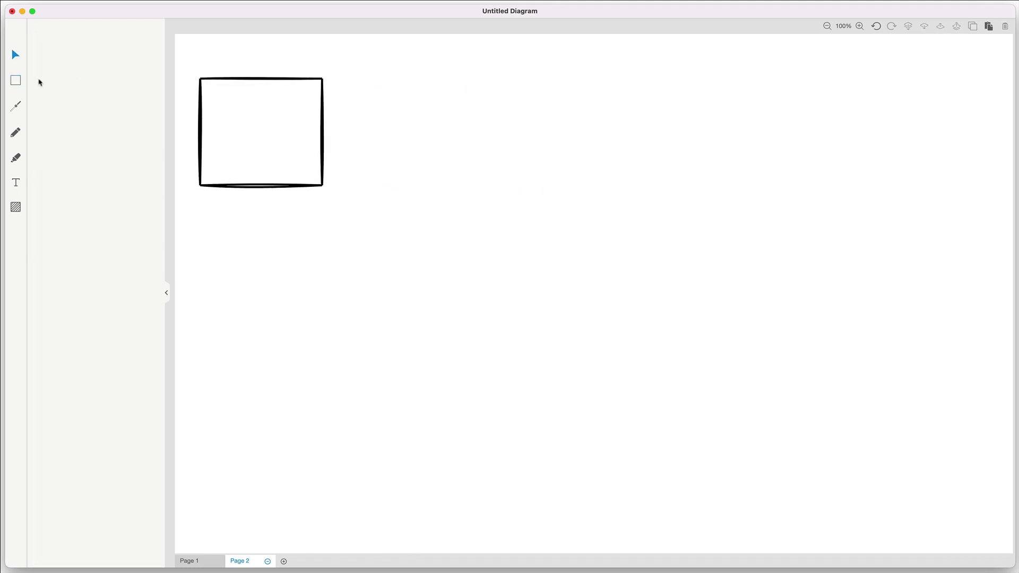
left_click(16, 81)
left_click_drag(354, 80, 503, 199)
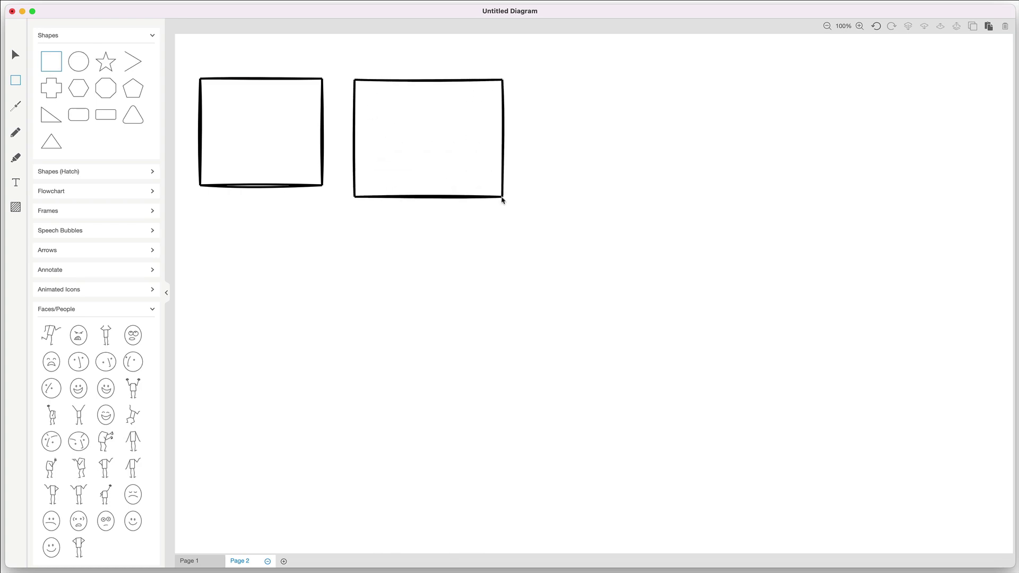
left_click(320, 260)
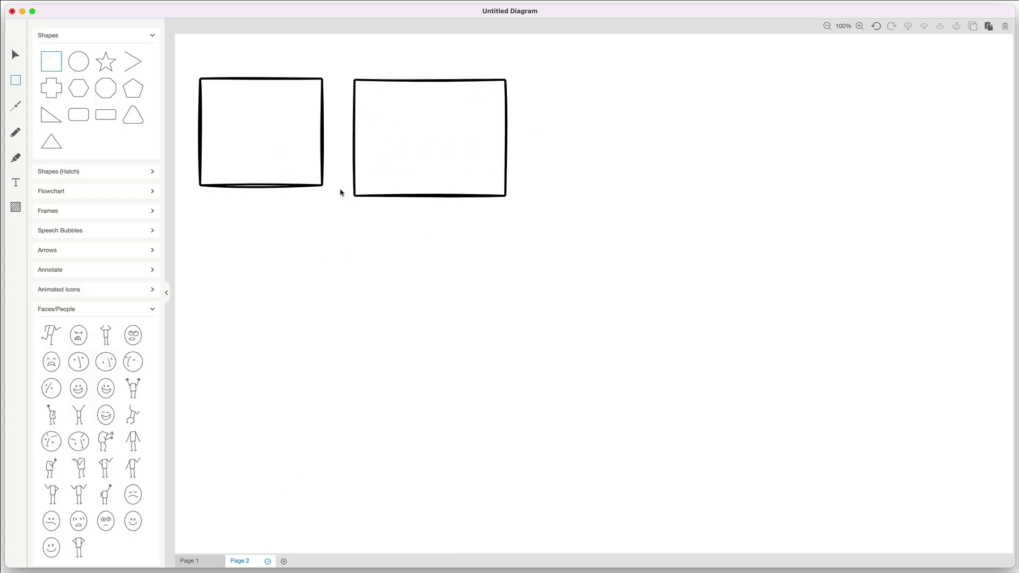
- Switch between the two pages and examine the Document Size options, including Fit To Content, without applying them
left_click(189, 563)
left_click(255, 560)
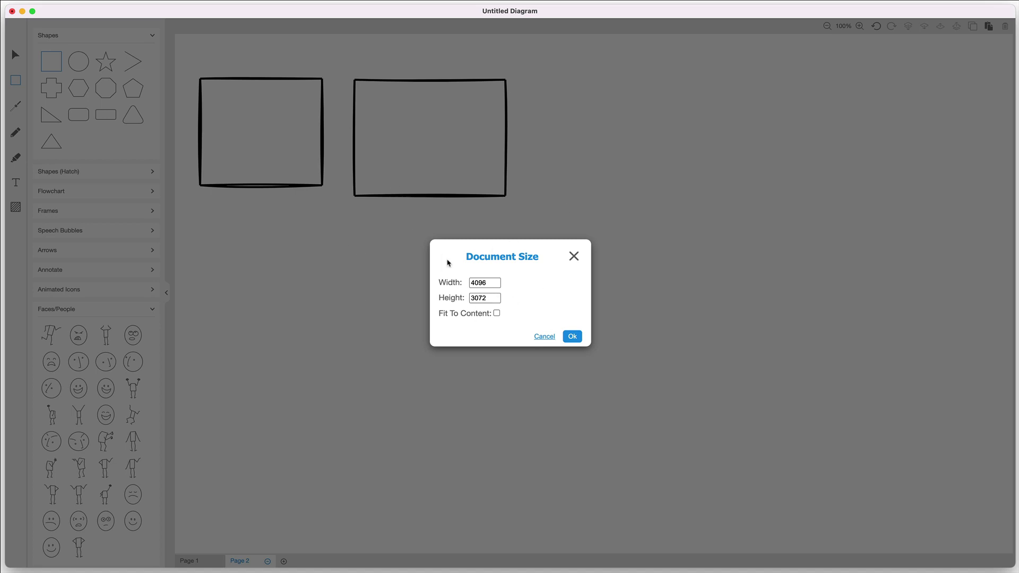
left_click(496, 313)
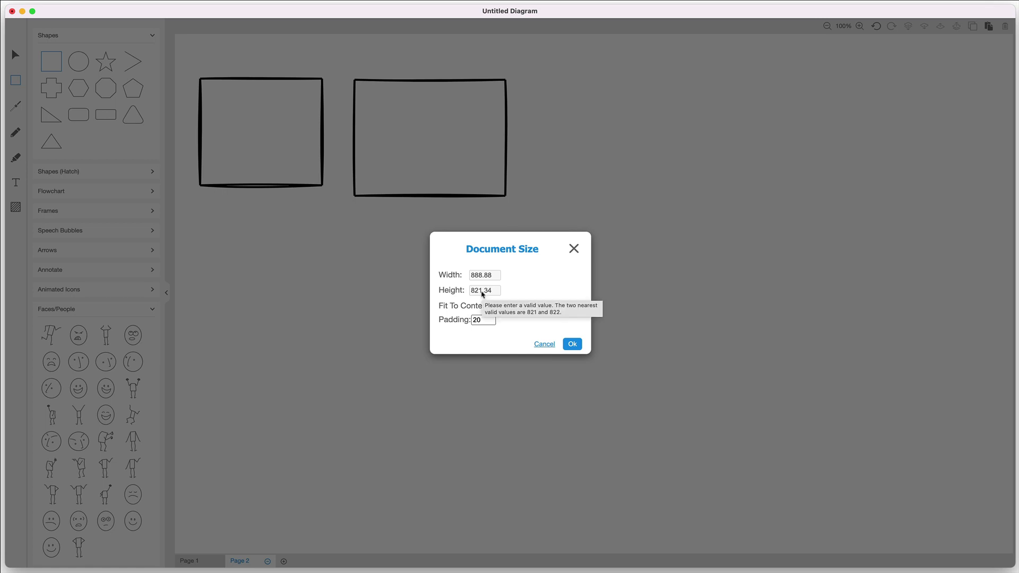
left_click(544, 345)
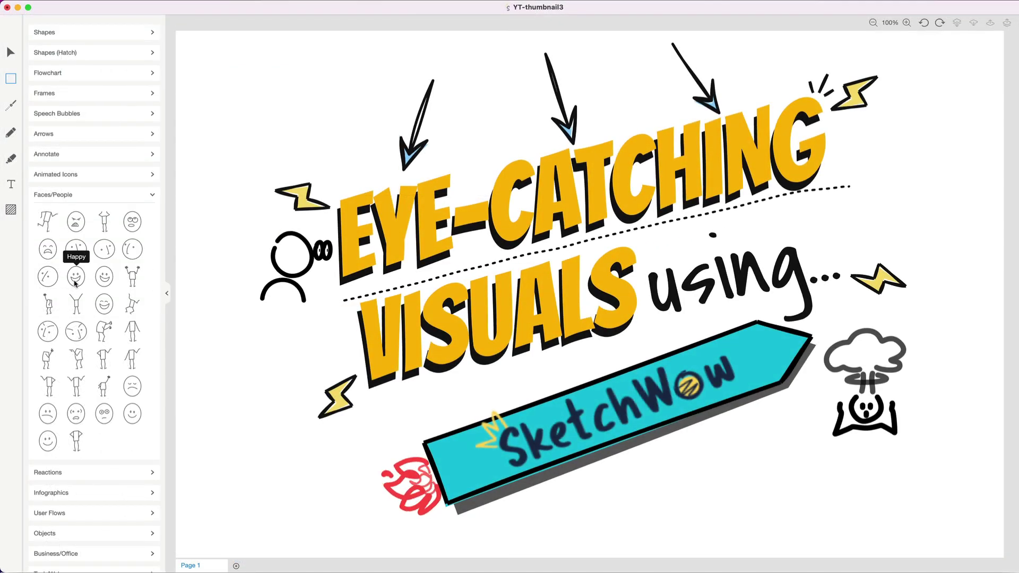
- In the YT-thumbnail3 document, add a tilted Happy face above the start of the EYE-CATCHING title and fill it golden yellow
left_click_drag(75, 284, 340, 137)
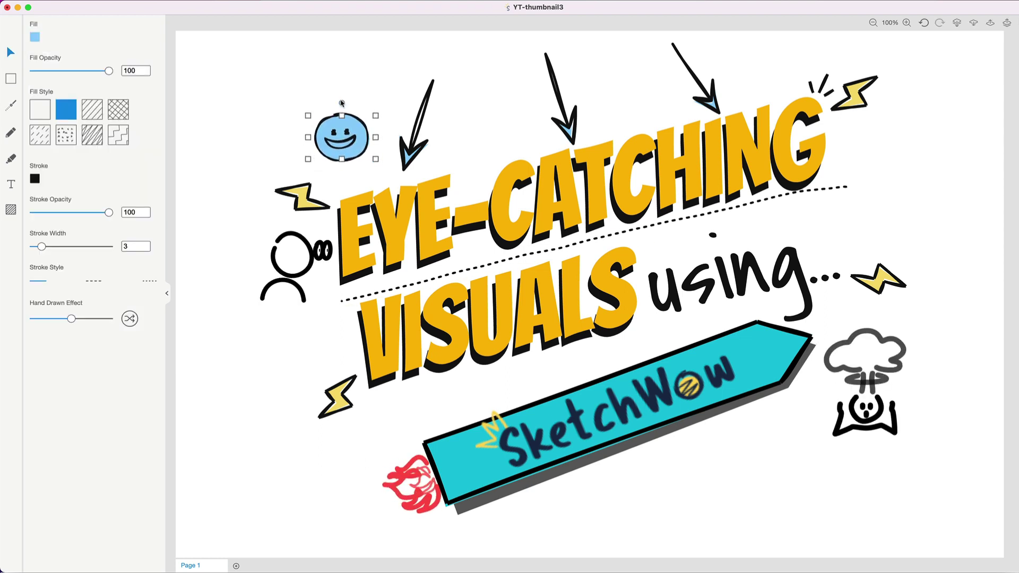
left_click(35, 37)
left_click(63, 84)
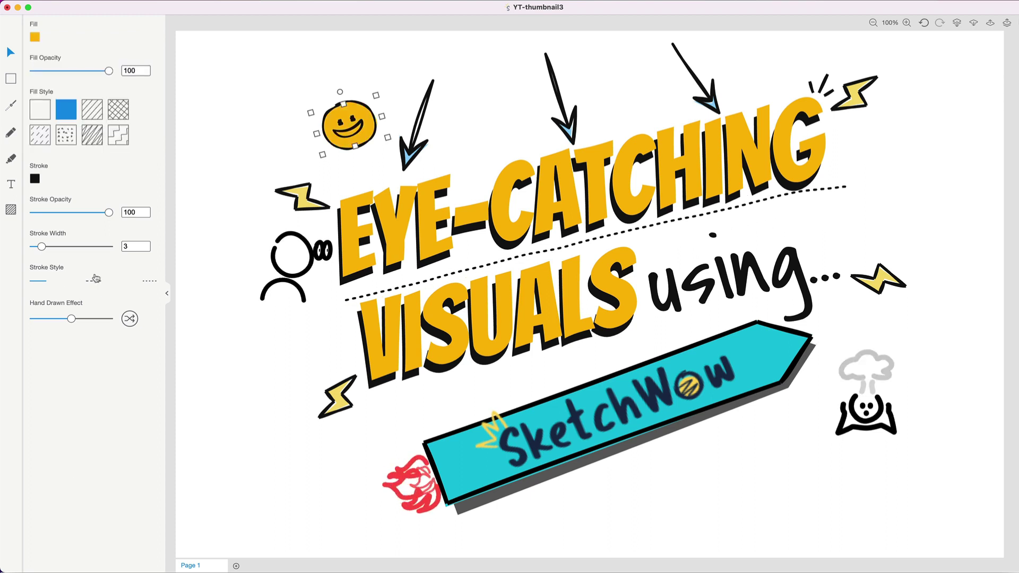
- Insert a block arrow from the Arrows shapes beneath the person figure, angled up toward the word VISUALS
left_click(11, 79)
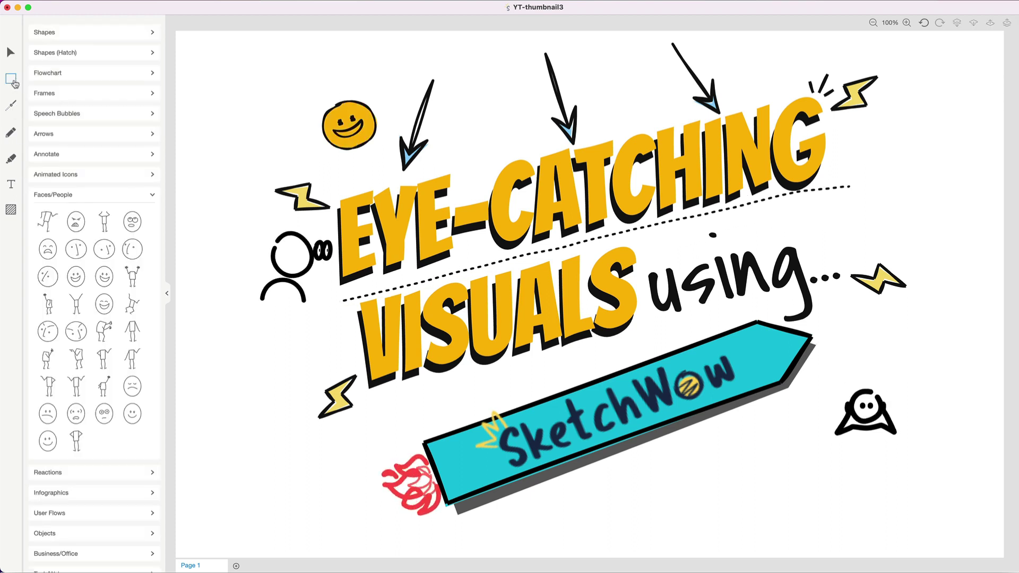
left_click(65, 195)
left_click(63, 134)
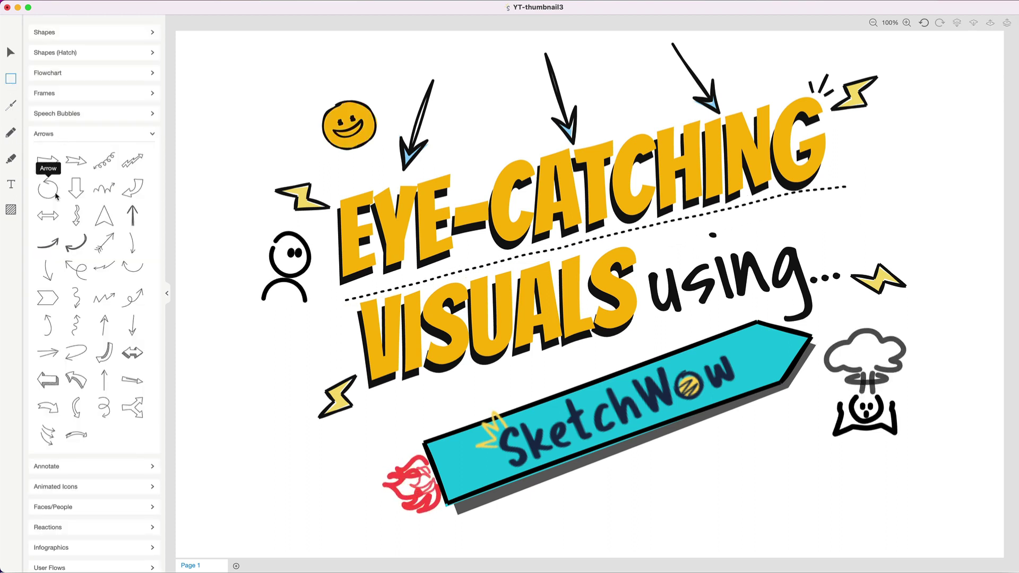
left_click_drag(76, 160, 329, 428)
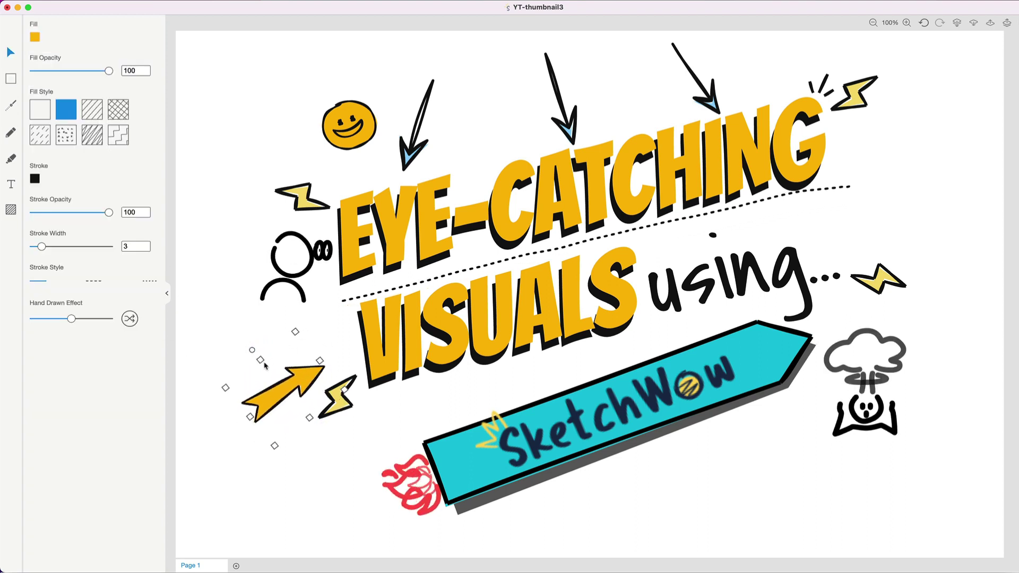